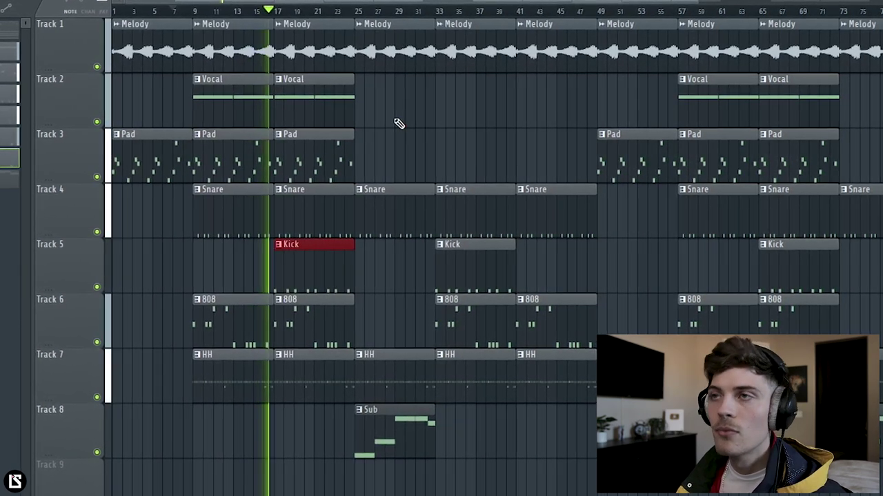
# Make Pattern 1 the active pattern and open the Pad 1 channel's notes in the piano roll.
pyautogui.moveTo(234, 242); pyautogui.dragTo(354, 272)
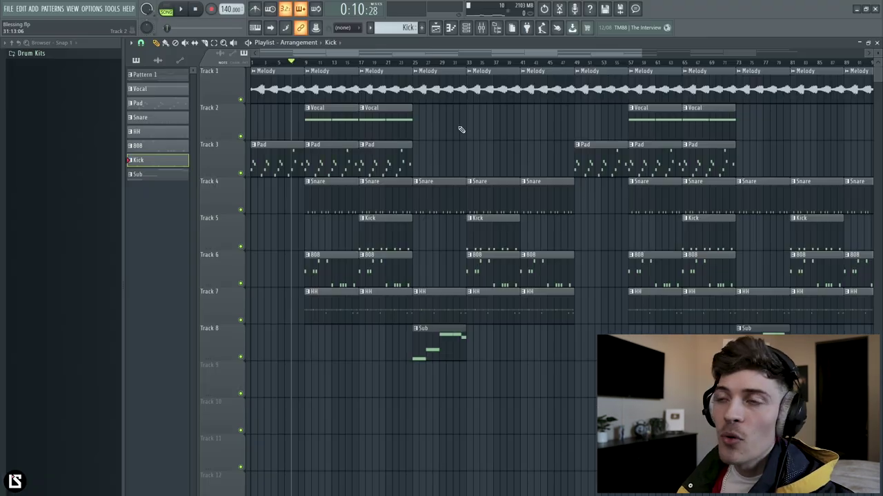
pyautogui.click(466, 28)
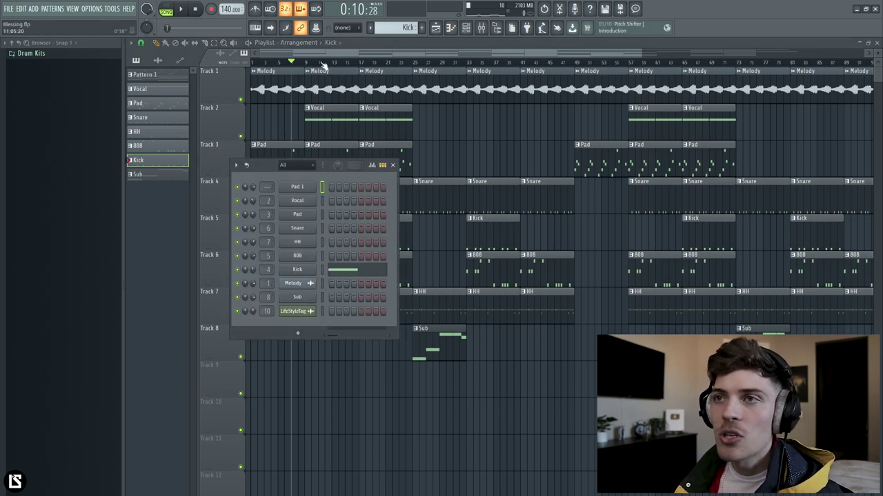
pyautogui.press('F6')
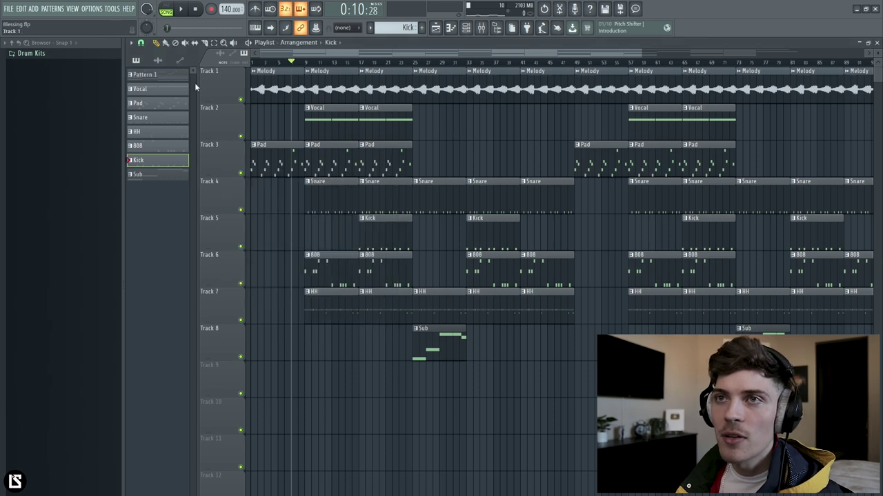
pyautogui.click(169, 76)
pyautogui.click(466, 29)
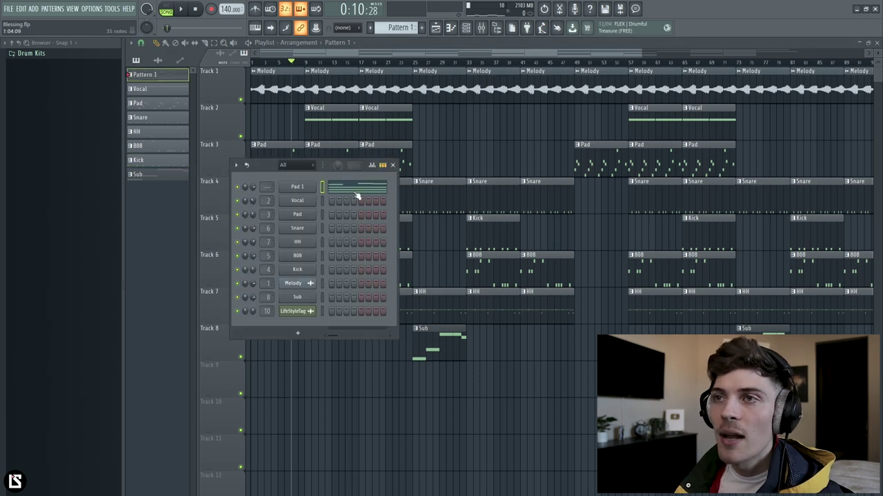
pyautogui.click(303, 191)
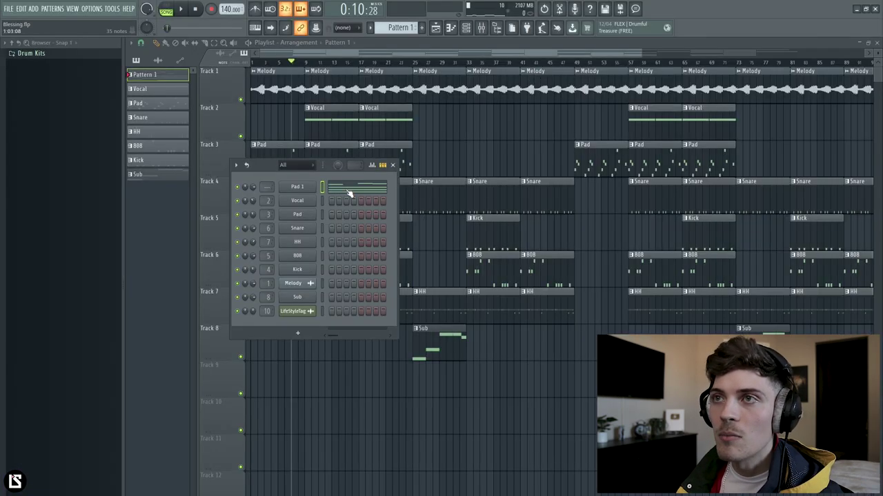
pyautogui.click(347, 188)
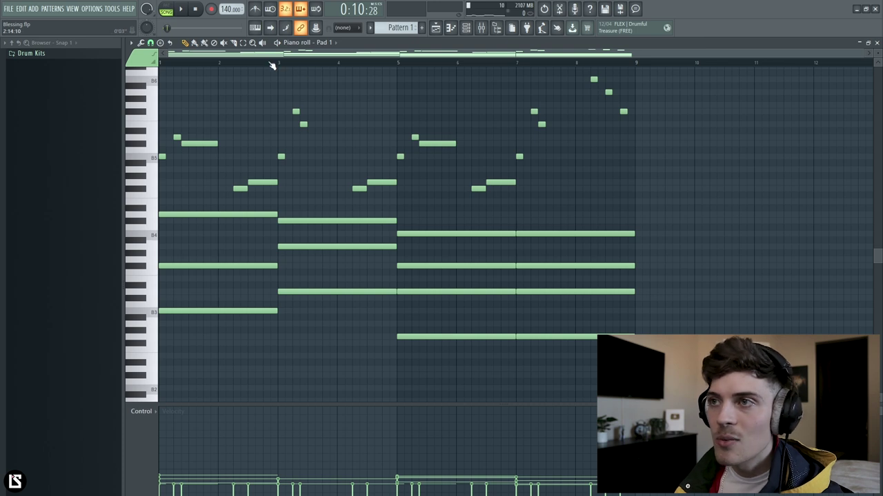
# Examine the sustained chord notes of Pad 1, highlighting the chords that start at bars 1 and 5.
pyautogui.scroll(-1, 685, 187)
pyautogui.scroll(2, 684, 188)
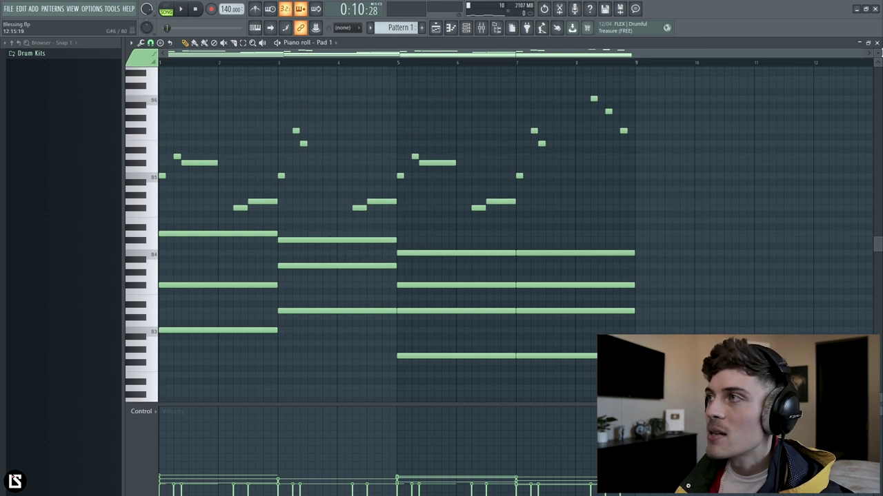
pyautogui.scroll(-1, 824, 204)
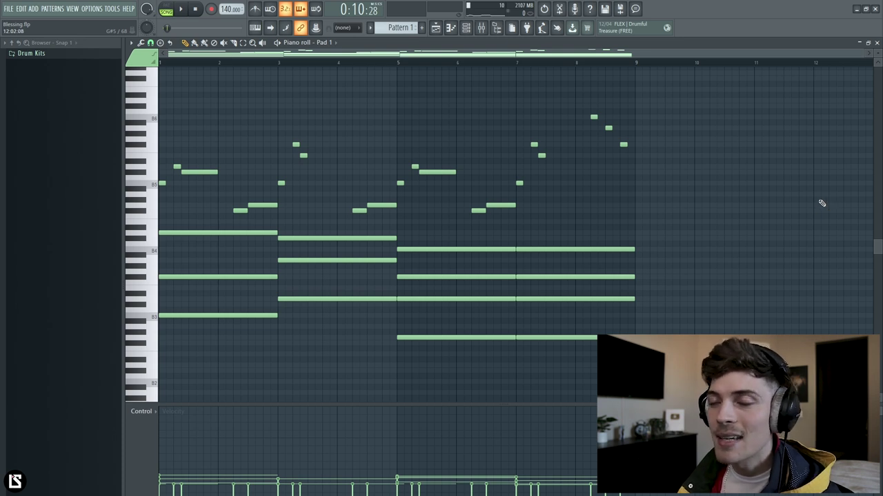
pyautogui.hotkey('ctrl', 's')
pyautogui.moveTo(230, 225); pyautogui.dragTo(243, 341)
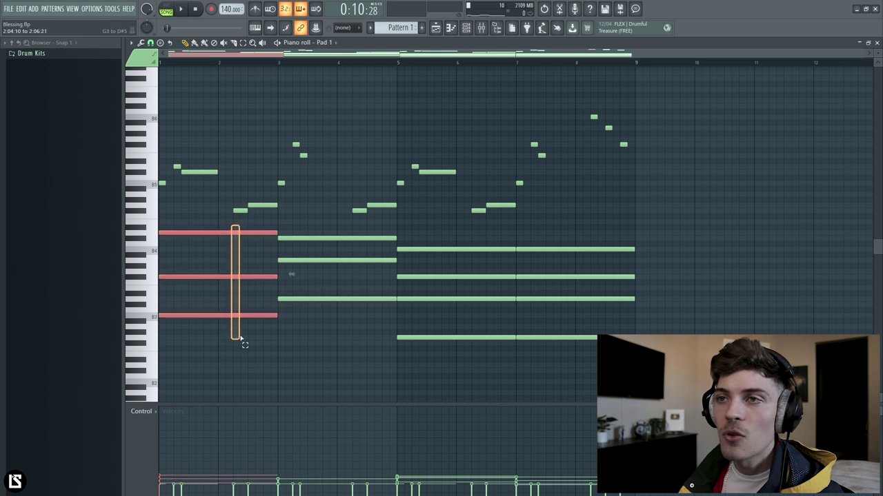
pyautogui.moveTo(267, 214); pyautogui.dragTo(326, 394)
pyautogui.moveTo(427, 221); pyautogui.dragTo(451, 428)
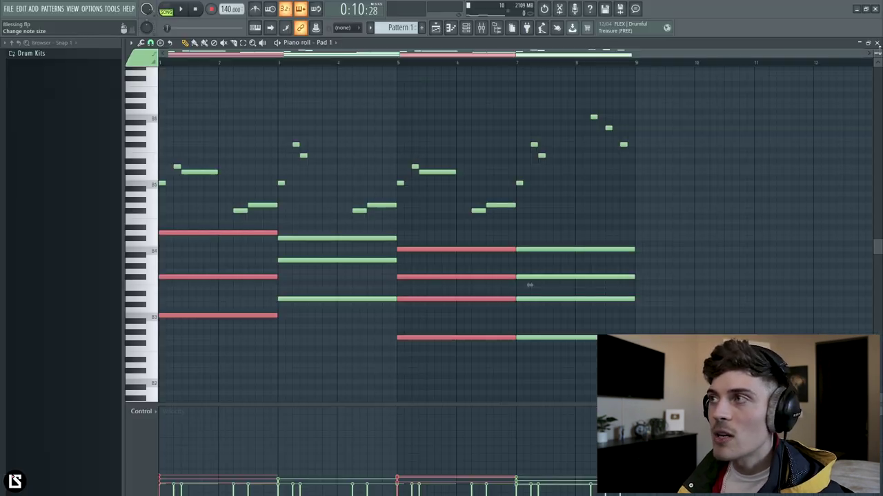
# Enlarge the Pad 1 note rows to read the note names and inspect the intervals of the first chord.
pyautogui.moveTo(879, 51); pyautogui.dragTo(880, 58)
pyautogui.keyDown('ctrl'); pyautogui.click(246, 338); pyautogui.keyUp('ctrl')
pyautogui.scroll(-1, 245, 338)
pyautogui.moveTo(184, 173); pyautogui.dragTo(211, 231)
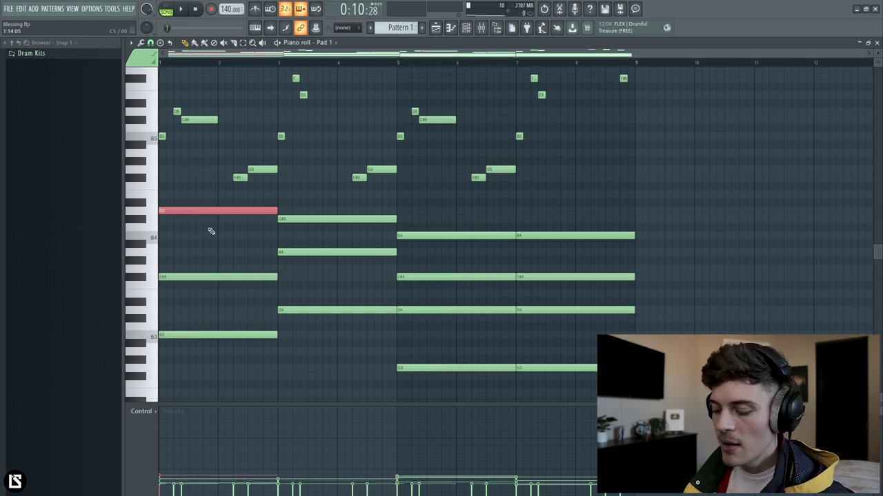
pyautogui.hotkey('ctrl', 'Down')
pyautogui.click(211, 231)
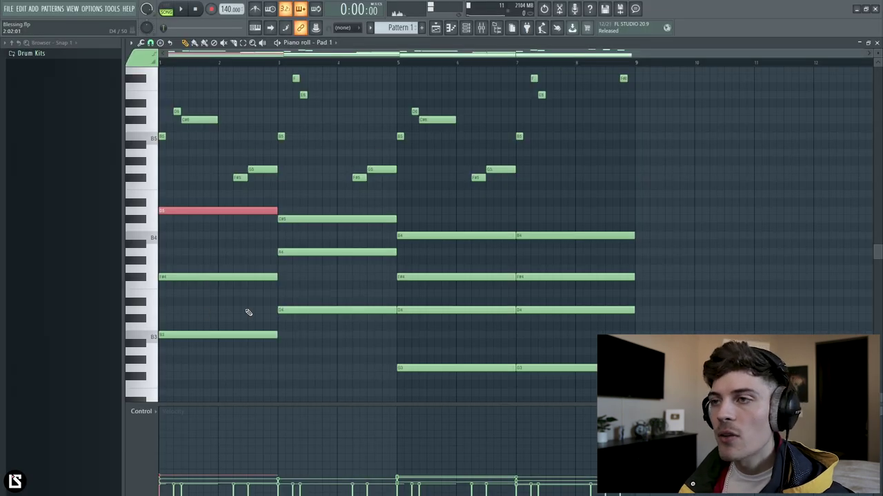
pyautogui.rightClick(379, 331)
pyautogui.scroll(1, 195, 145)
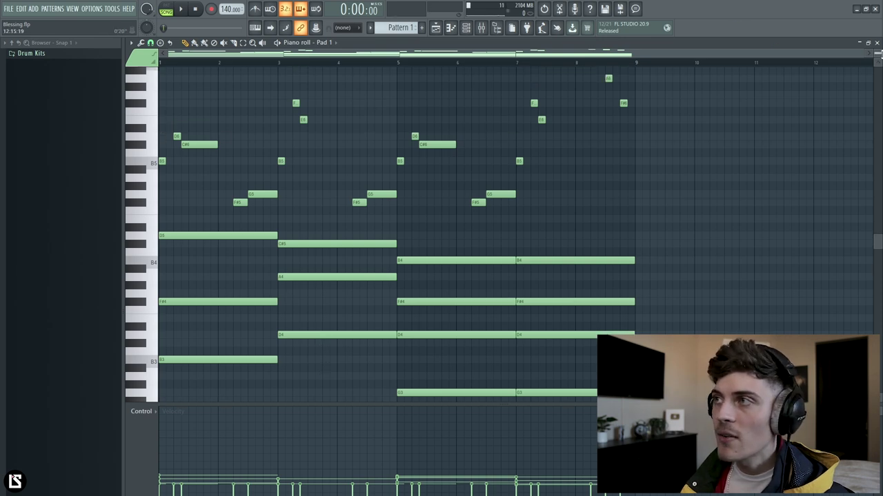
pyautogui.moveTo(878, 55); pyautogui.dragTo(878, 52)
pyautogui.press('space')
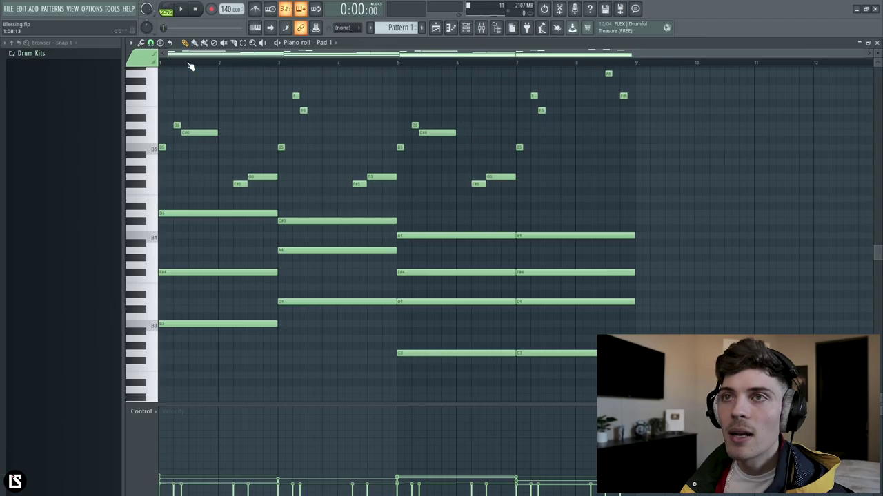
# Examine the melody notes above the first chord in bars 1 and 2, up close.
pyautogui.scroll(5, 191, 65)
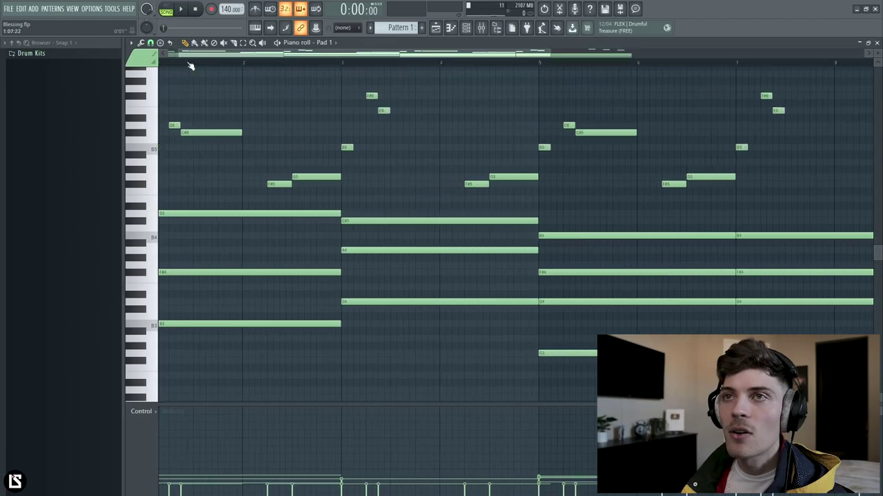
pyautogui.scroll(4, 166, 122)
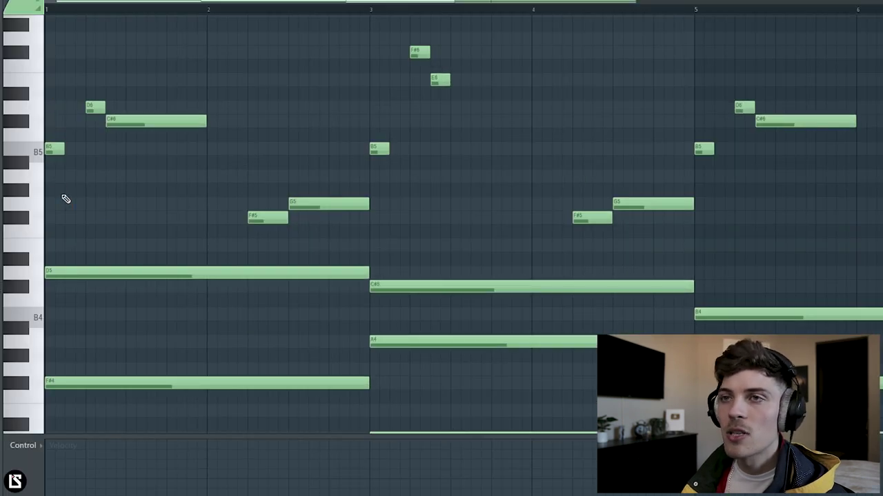
pyautogui.moveTo(90, 75); pyautogui.dragTo(137, 143)
pyautogui.rightClick(130, 196)
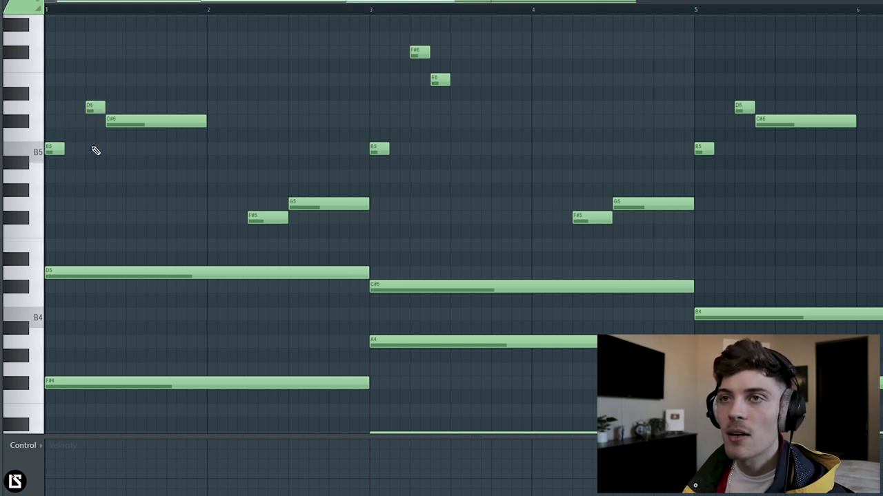
pyautogui.keyDown('ctrl'); pyautogui.click(127, 121); pyautogui.keyUp('ctrl')
pyautogui.moveTo(85, 88); pyautogui.dragTo(113, 125)
pyautogui.moveTo(232, 172); pyautogui.dragTo(345, 230)
pyautogui.click(346, 233)
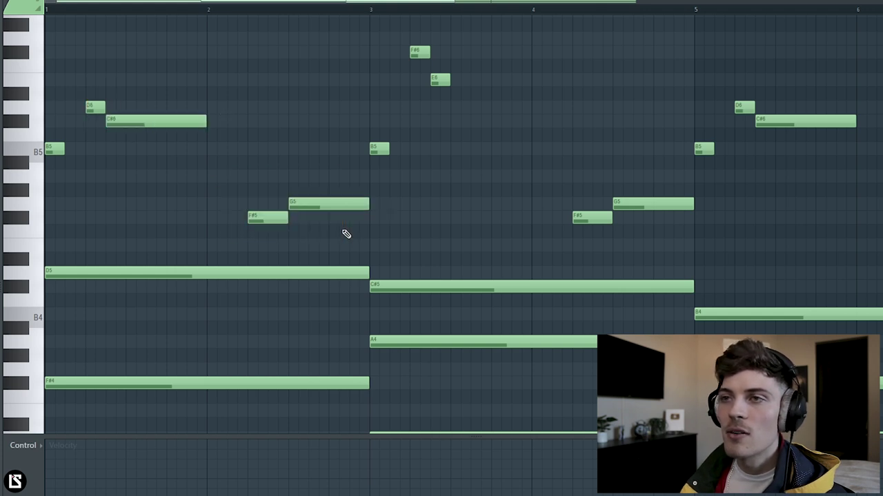
pyautogui.keyDown('ctrl'); pyautogui.click(311, 240); pyautogui.keyUp('ctrl')
pyautogui.keyDown('ctrl'); pyautogui.click(317, 205); pyautogui.keyUp('ctrl')
pyautogui.keyDown('ctrl'); pyautogui.click(323, 162); pyautogui.keyUp('ctrl')
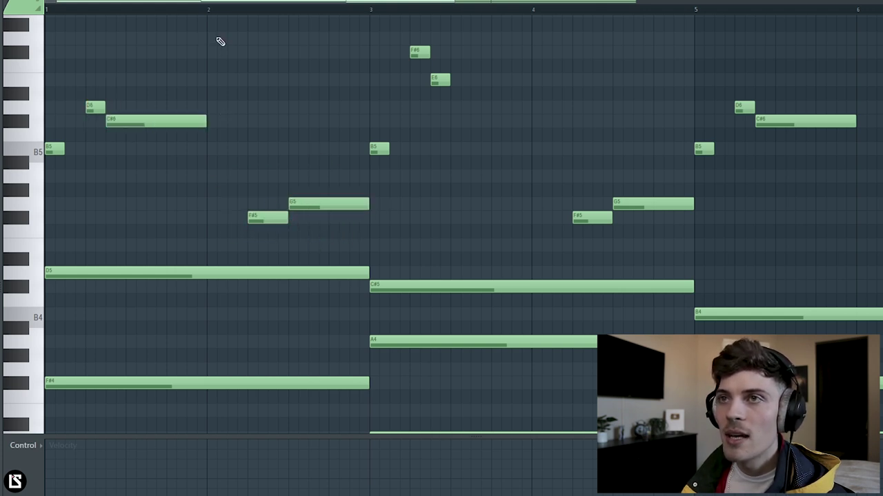
# Compare the repeating melody phrases across bars 1 to 8, highlighting the matching notes in bars 3 and 7.
pyautogui.scroll(-3, 178, 13)
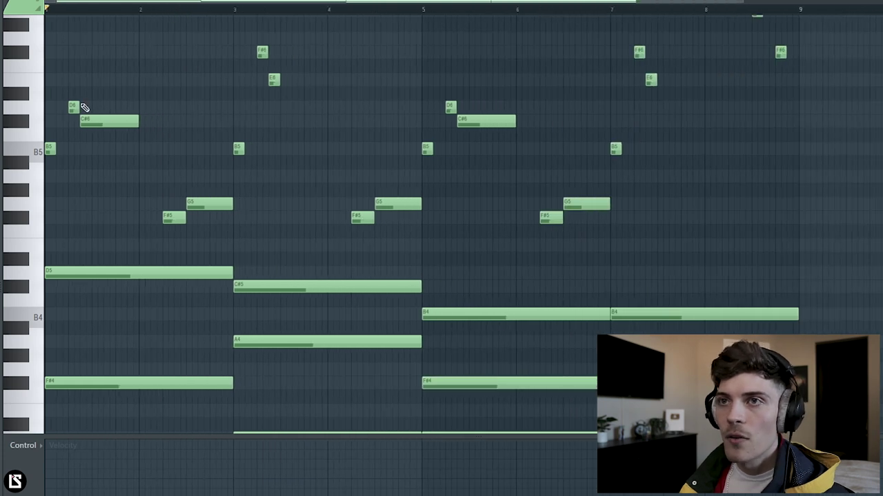
pyautogui.moveTo(49, 88); pyautogui.dragTo(222, 256)
pyautogui.moveTo(236, 32); pyautogui.dragTo(394, 240)
pyautogui.moveTo(71, 90); pyautogui.dragTo(102, 142)
pyautogui.keyDown('ctrl'); pyautogui.click(103, 151); pyautogui.keyUp('ctrl')
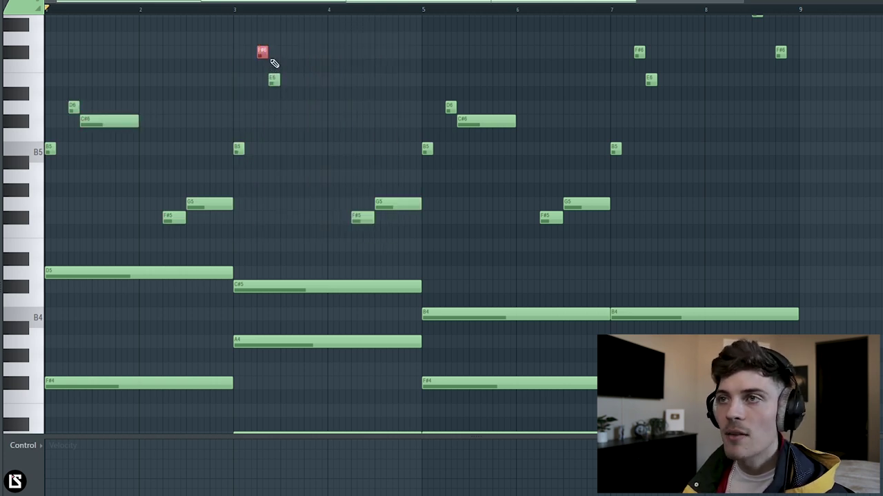
pyautogui.scroll(-2, 272, 69)
pyautogui.moveTo(548, 32); pyautogui.dragTo(601, 196)
pyautogui.moveTo(208, 32); pyautogui.dragTo(273, 178)
pyautogui.scroll(3, 600, 217)
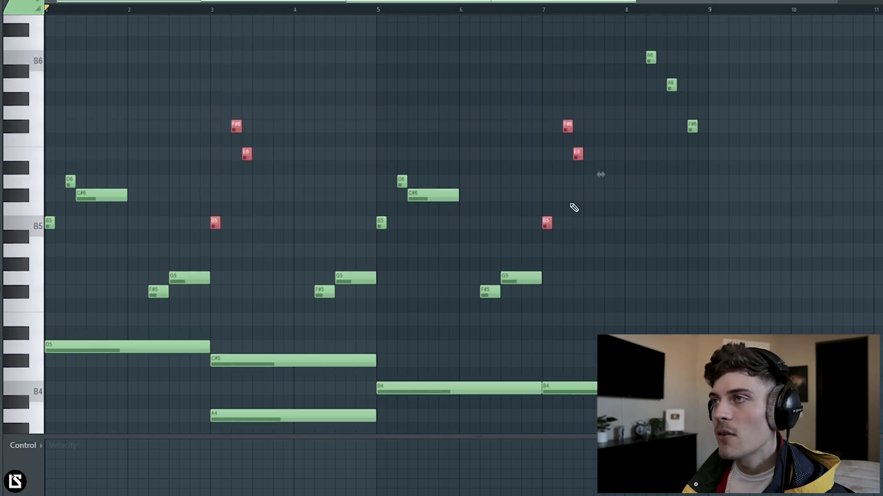
pyautogui.scroll(-2, 603, 138)
pyautogui.moveTo(475, 230); pyautogui.dragTo(562, 284)
pyautogui.moveTo(134, 241); pyautogui.dragTo(555, 300)
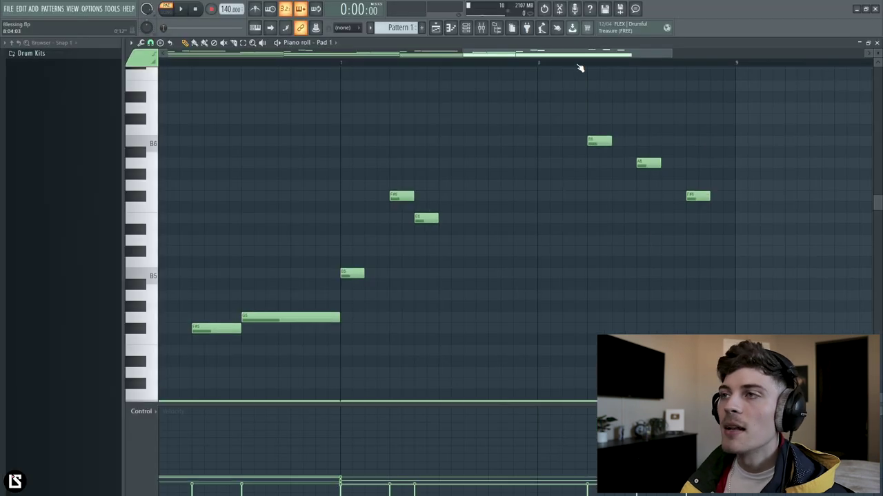
# Inspect the closing melody notes in bar 8 of Pad 1, then view the whole pattern.
pyautogui.scroll(2, 605, 63)
pyautogui.scroll(2, 605, 64)
pyautogui.click(599, 140)
pyautogui.scroll(-5, 573, 65)
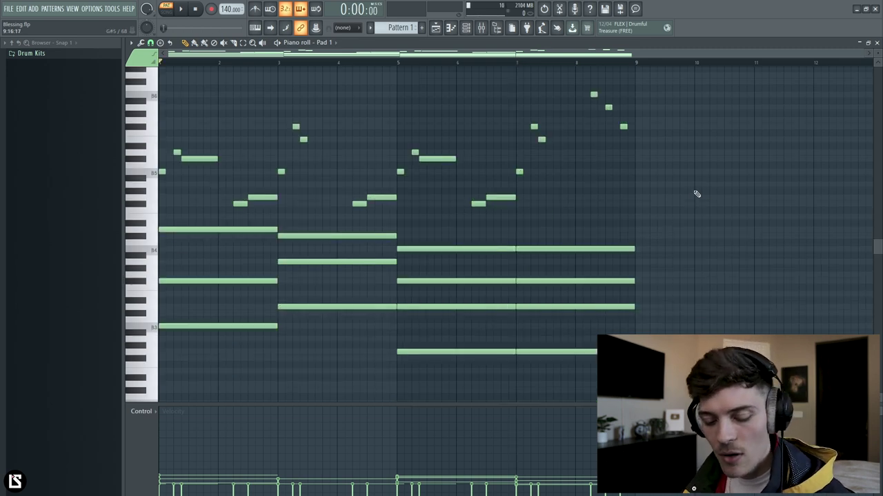
# Place Pattern 1 on Track 1 at bar 135 and try to consolidate its eight bars to a WAV file.
pyautogui.hotkey('ctrl', 'a')
pyautogui.hotkey('alt', 'y')
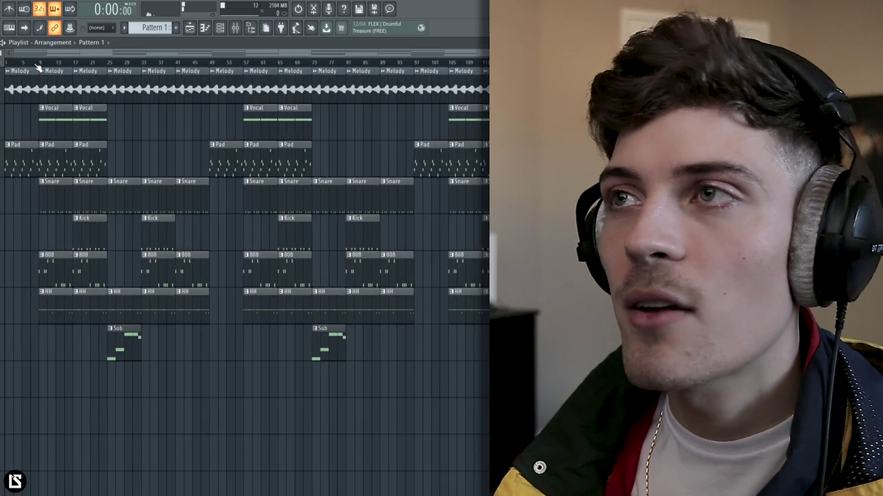
pyautogui.hscroll(5, 324, 76)
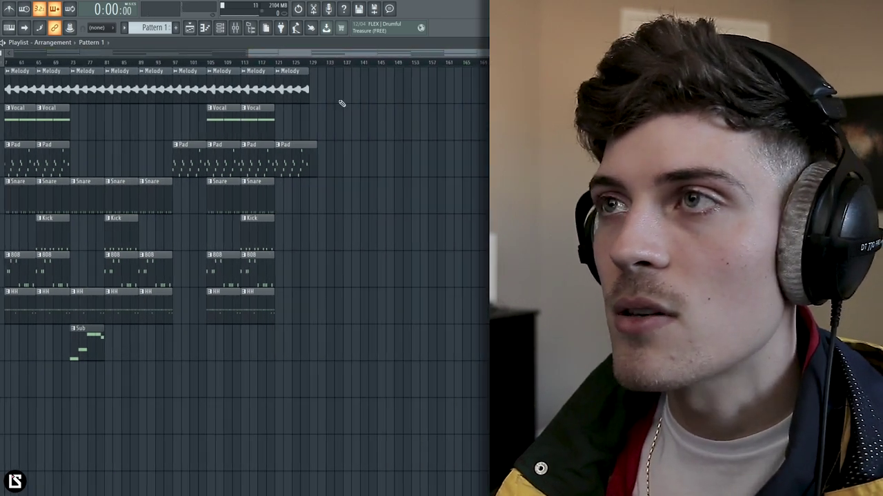
pyautogui.click(339, 101)
pyautogui.moveTo(338, 64); pyautogui.dragTo(365, 65)
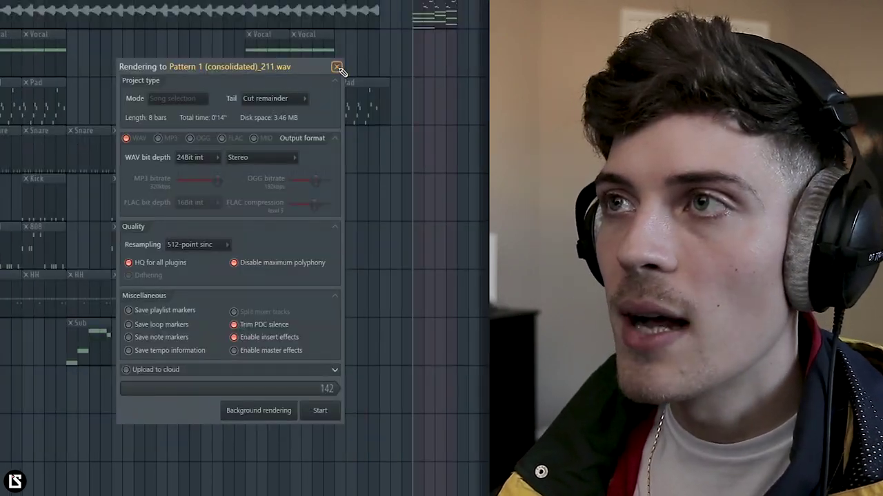
pyautogui.click(338, 68)
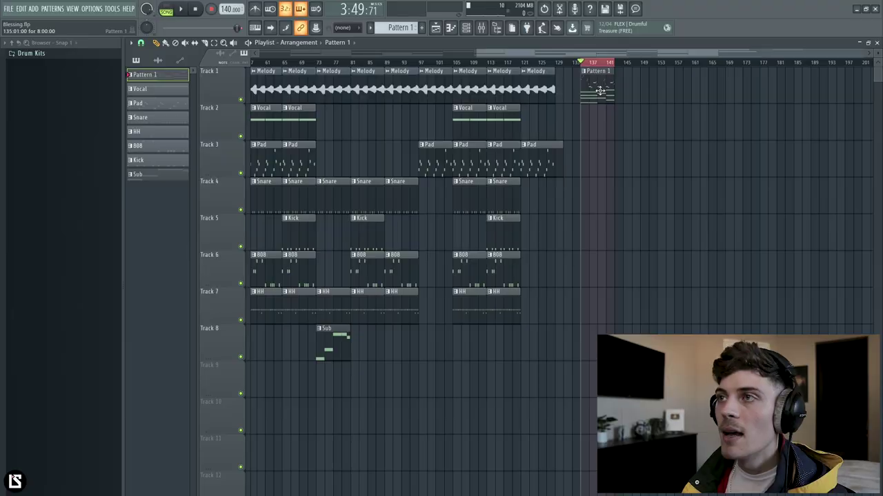
# Open the Pad pattern's notes in the piano roll and enlarge the rows to read the note names.
pyautogui.doubleClick(545, 88)
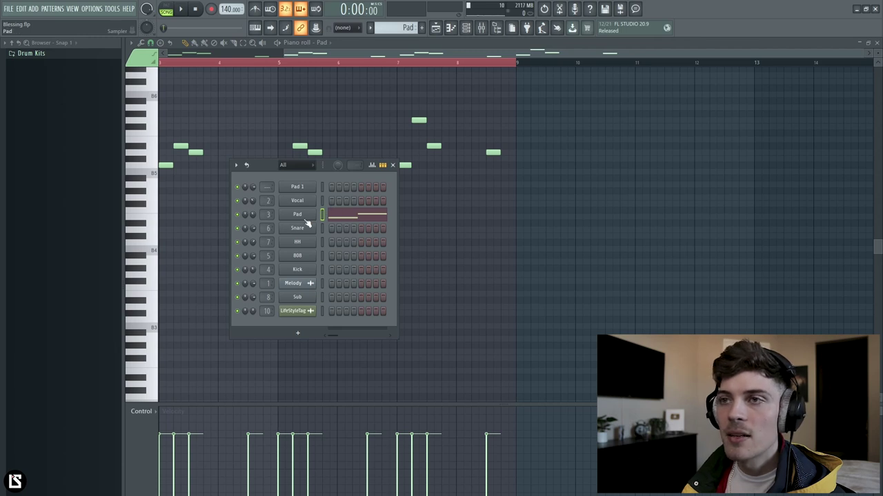
pyautogui.click(305, 217)
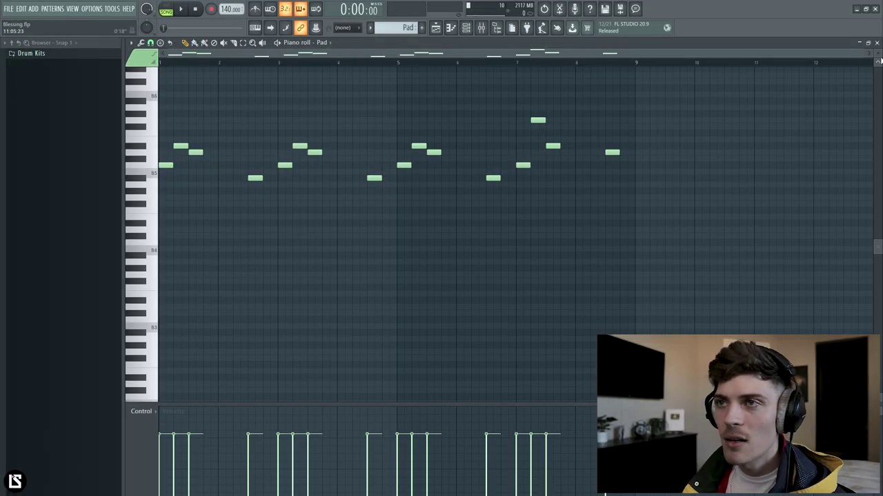
pyautogui.scroll(5, 879, 61)
pyautogui.moveTo(878, 55); pyautogui.dragTo(878, 36)
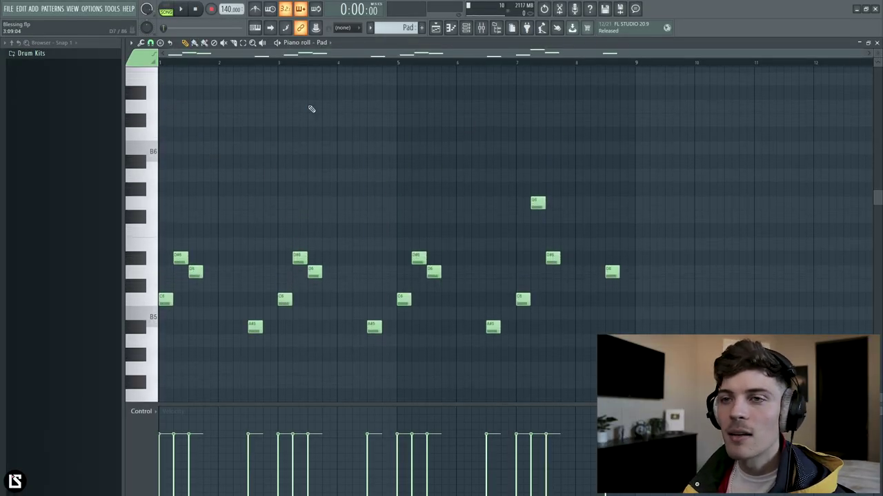
pyautogui.scroll(-2, 194, 193)
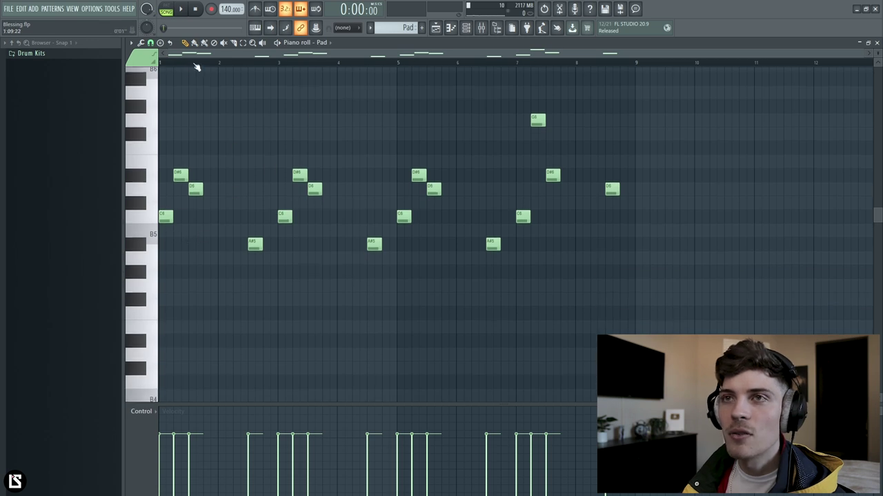
# Change the Pad piano roll's scale highlighting to root note C.
pyautogui.click(131, 42)
pyautogui.moveTo(160, 75)
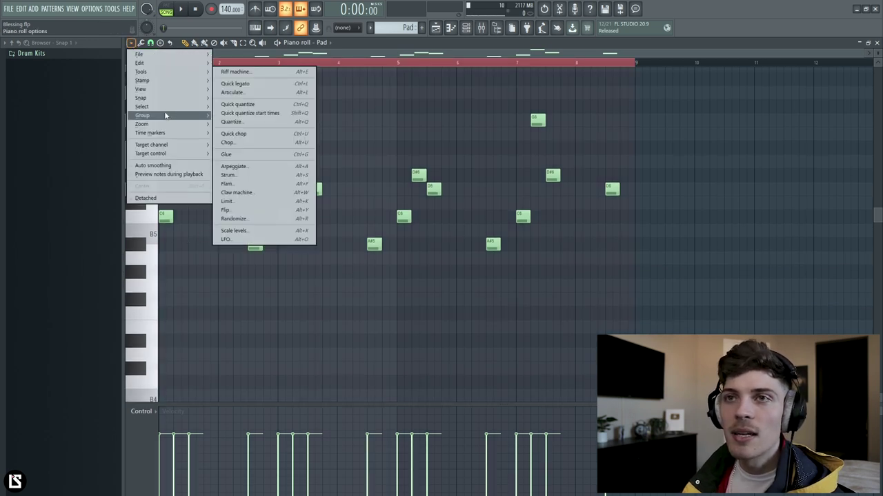
pyautogui.moveTo(163, 135)
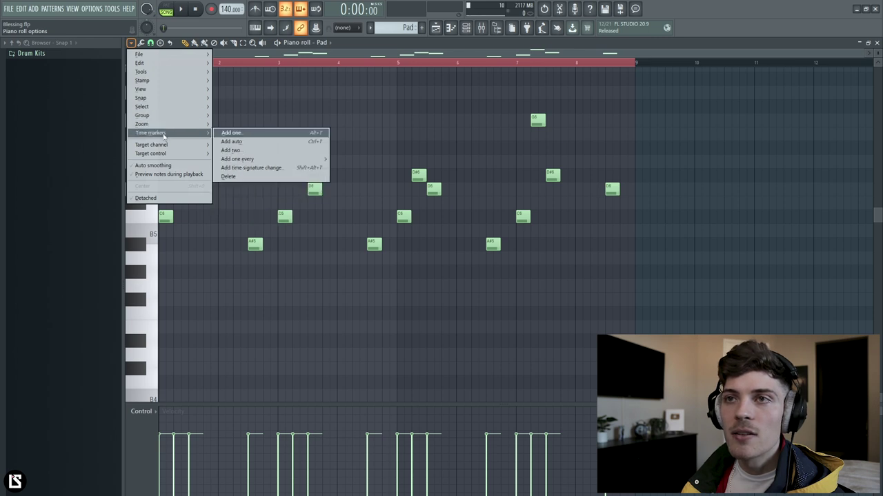
pyautogui.click(284, 127)
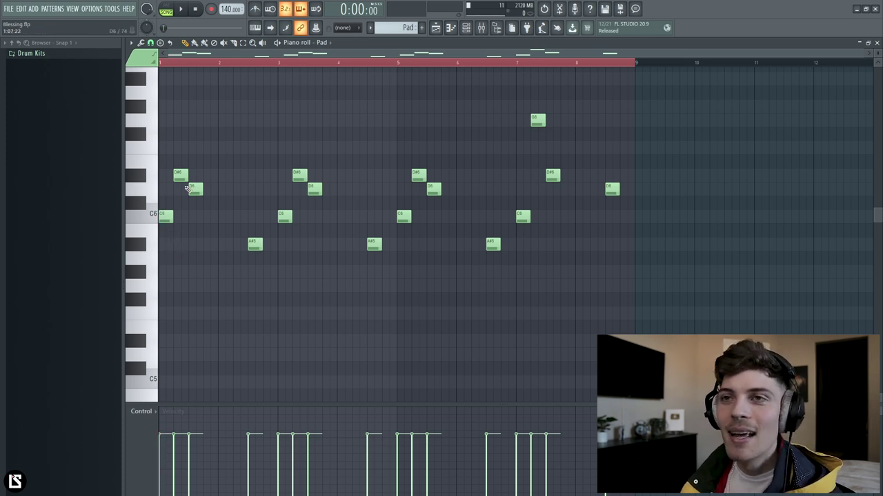
# Play through the Pad pattern and examine its opening notes in bar 1 and the higher notes in bar 7.
pyautogui.moveTo(172, 158); pyautogui.dragTo(207, 242)
pyautogui.keyDown('ctrl'); pyautogui.click(193, 232); pyautogui.keyUp('ctrl')
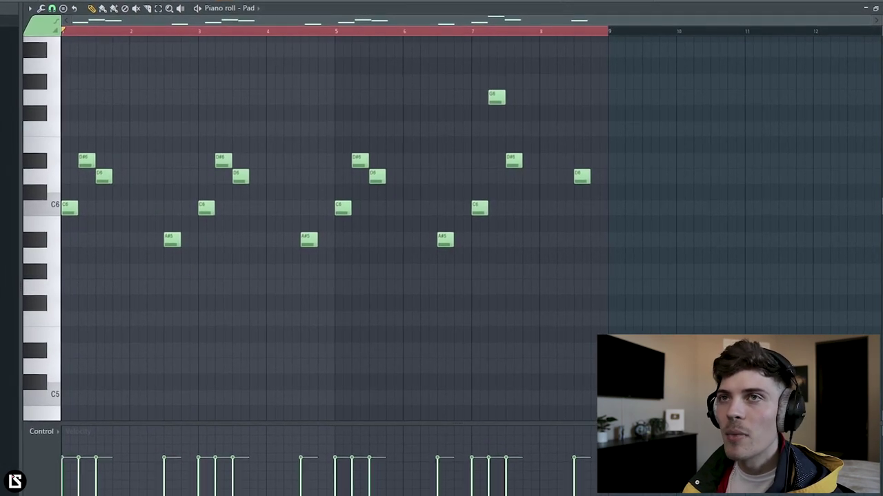
pyautogui.press('space')
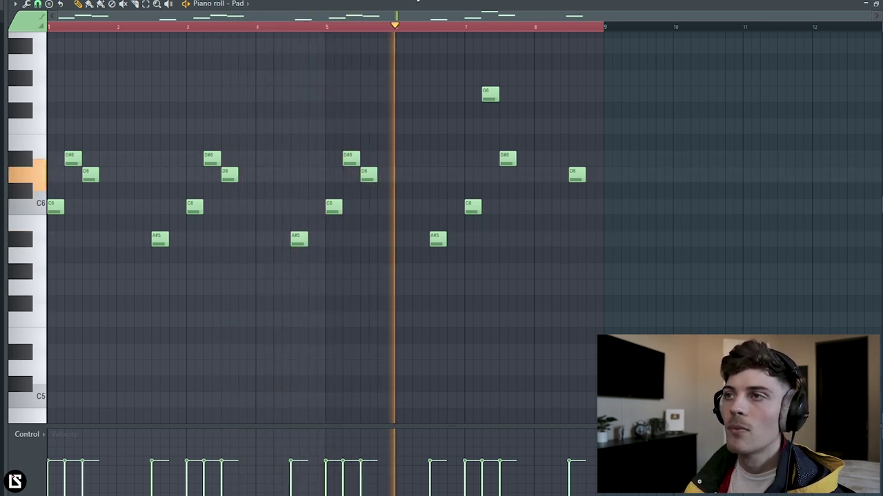
pyautogui.moveTo(483, 72); pyautogui.dragTo(528, 140)
pyautogui.keyDown('ctrl'); pyautogui.click(536, 120); pyautogui.keyUp('ctrl')
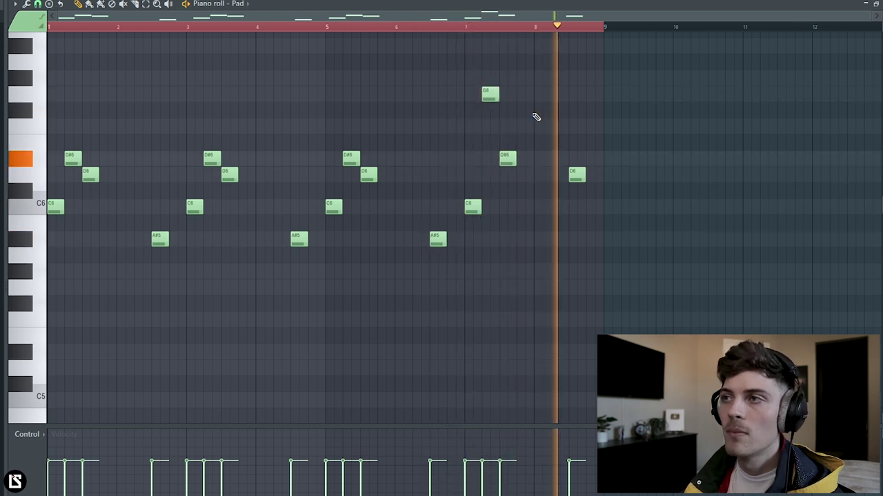
# Open the Pad mixer channel's Fruity Parametric EQ 2 to inspect its curve, and close it.
pyautogui.press('F9')
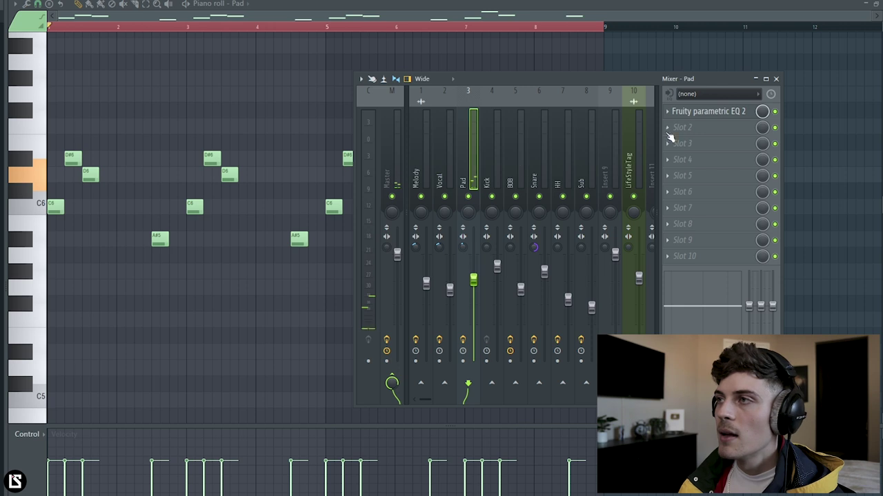
pyautogui.click(703, 111)
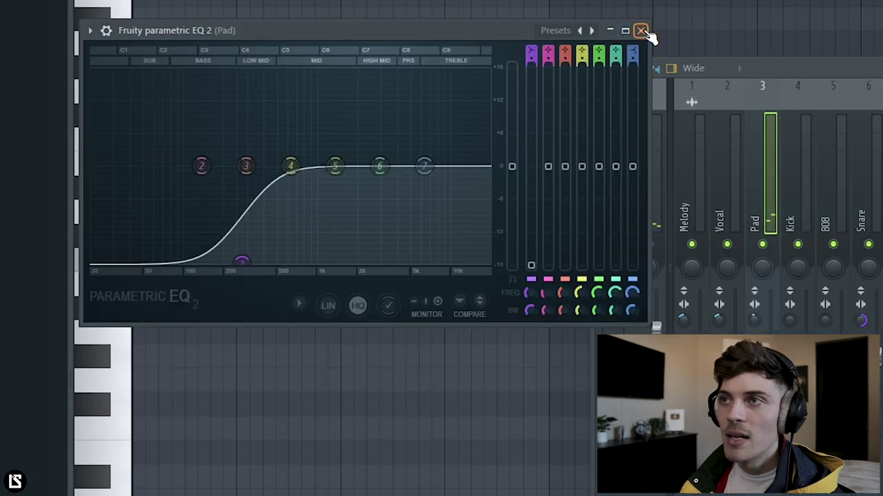
pyautogui.click(641, 30)
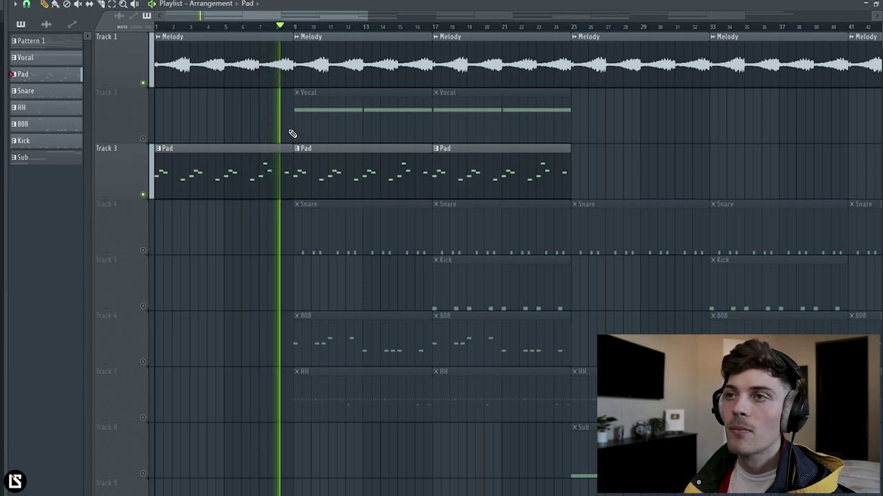
# Stop playback and unmute Track 2 so the Vocal pattern plays along with the Melody and Pad tracks.
pyautogui.press('space')
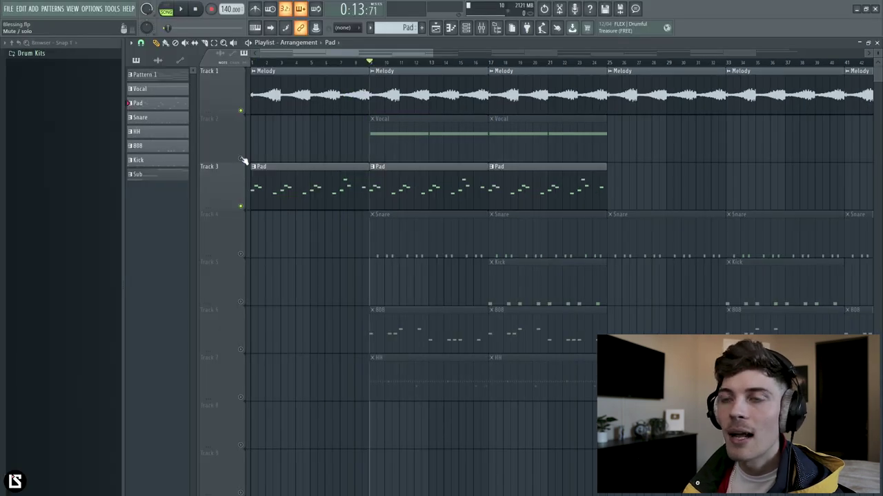
pyautogui.keyDown('ctrl'); pyautogui.click(240, 158); pyautogui.keyUp('ctrl')
pyautogui.rightClick(242, 159)
pyautogui.rightClick(241, 159)
pyautogui.click(240, 206)
pyautogui.click(240, 111)
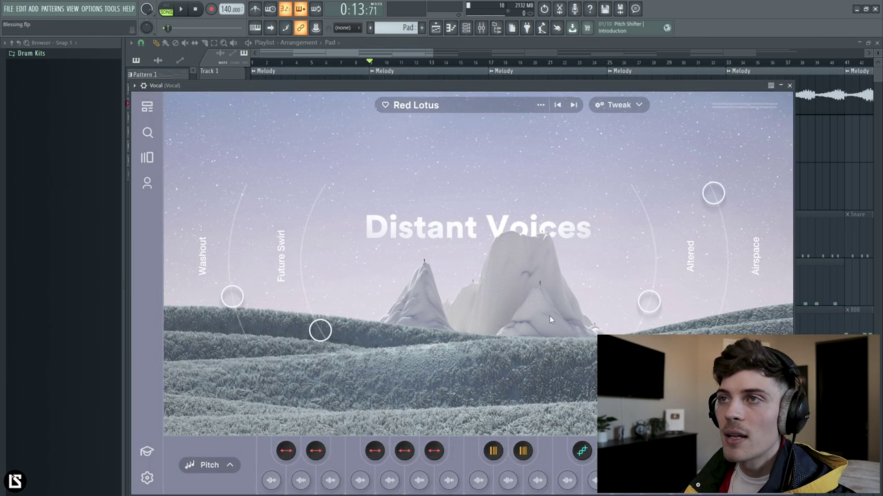
# Close the Vocal instrument window and play the arrangement from bar 9 with Melody, Vocal and Pad.
pyautogui.click(790, 86)
pyautogui.press('F6')
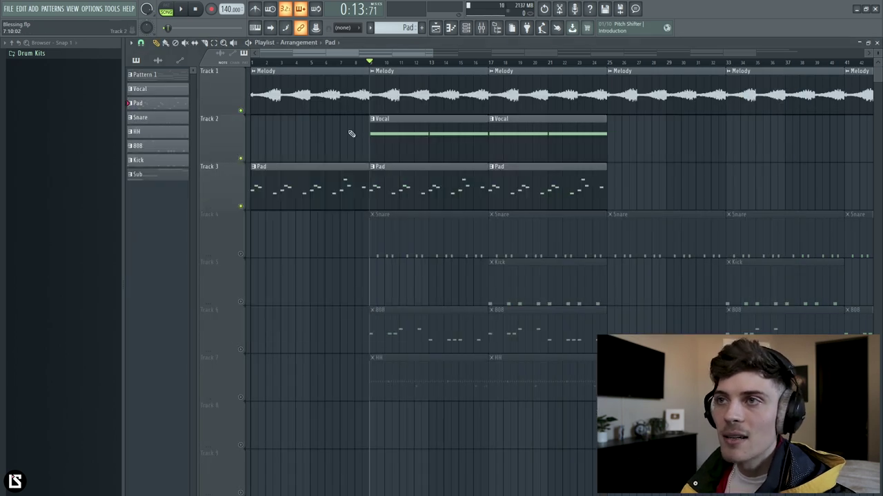
pyautogui.press('space')
# Inspect the Fruity Parametric EQ 2 and Fruity Reeverb 2 on the Vocal mixer channel, then close the open windows.
pyautogui.click(482, 28)
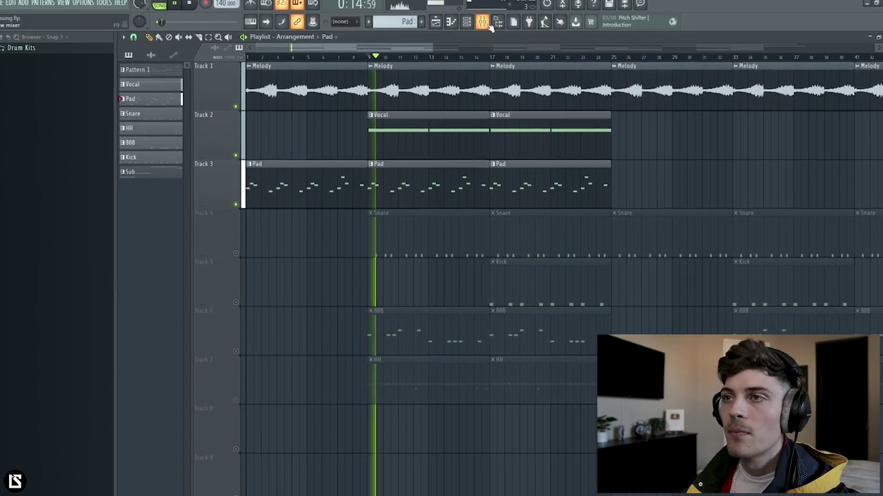
pyautogui.moveTo(531, 98); pyautogui.dragTo(585, 143)
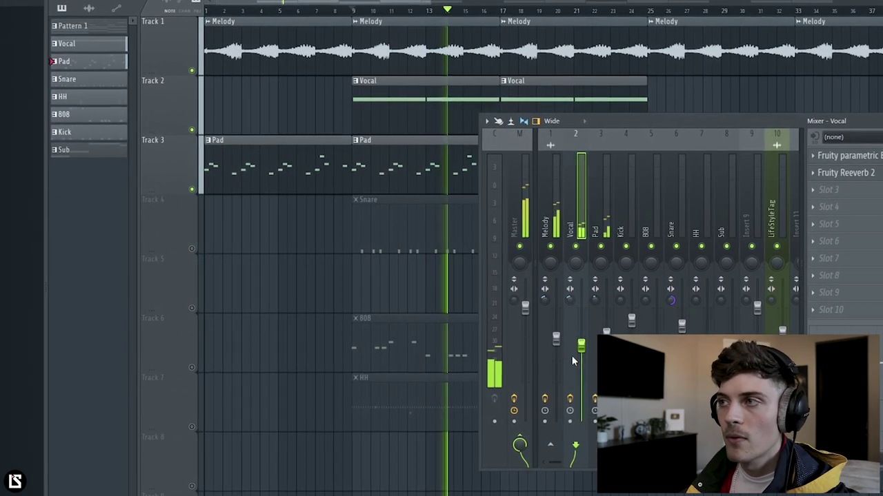
pyautogui.click(853, 152)
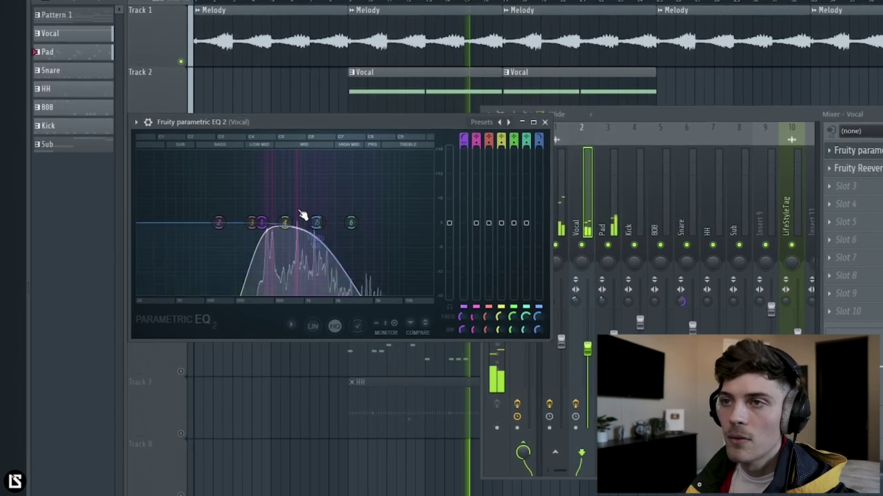
pyautogui.click(868, 168)
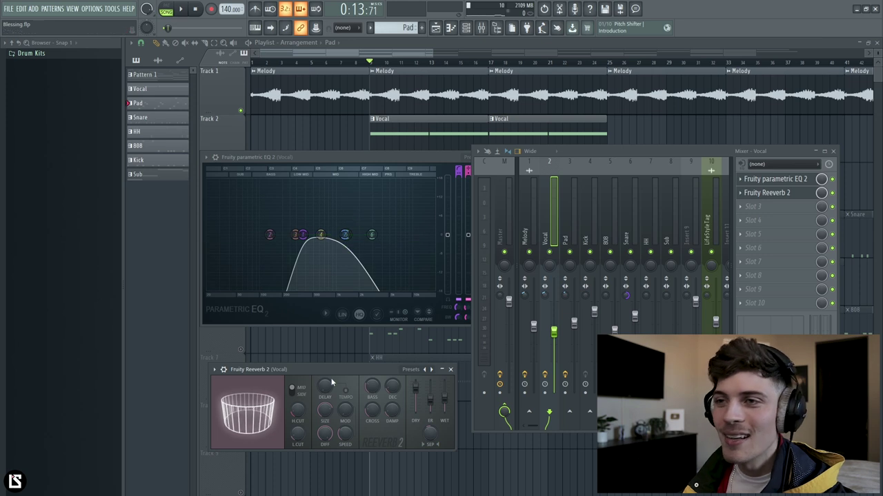
pyautogui.press('F12')
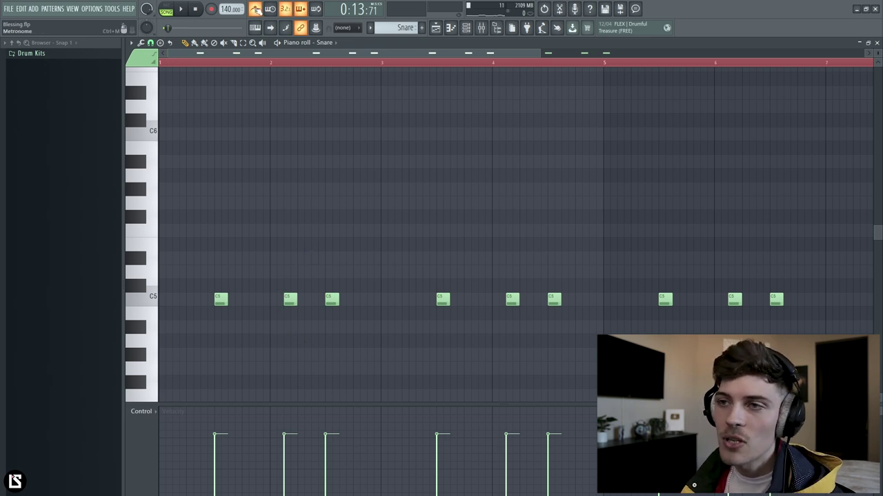
# Play the Snare pattern with the metronome on to hear its hits against the beat.
pyautogui.press('space')
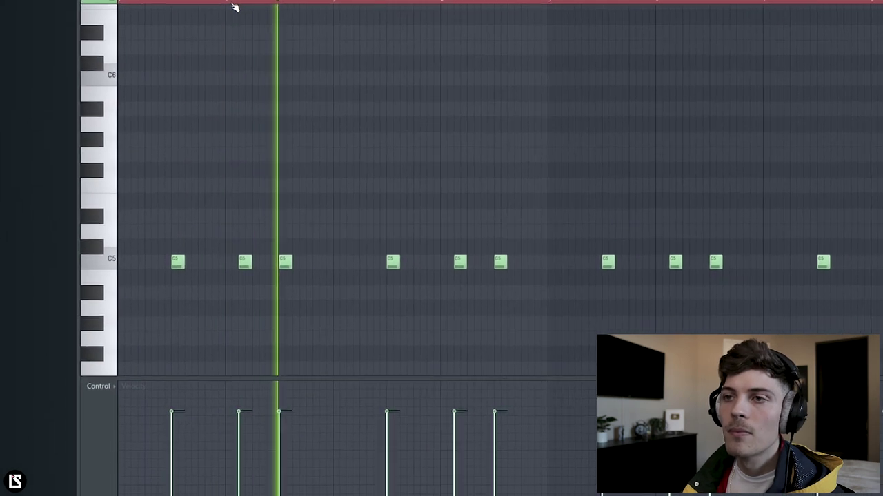
pyautogui.scroll(-3, 441, 207)
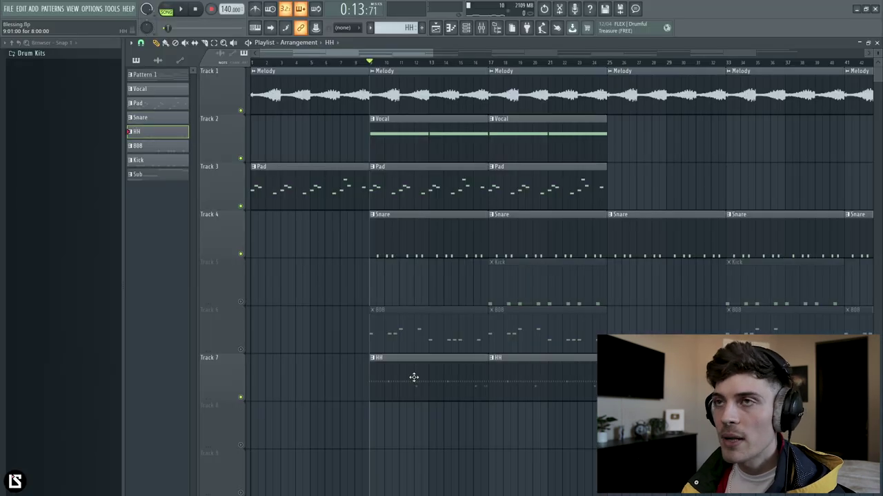
# Open the HH pattern's notes in the piano roll and play them while following the C5 hats and A4 rolls.
pyautogui.doubleClick(414, 375)
pyautogui.hscroll(-2, 345, 85)
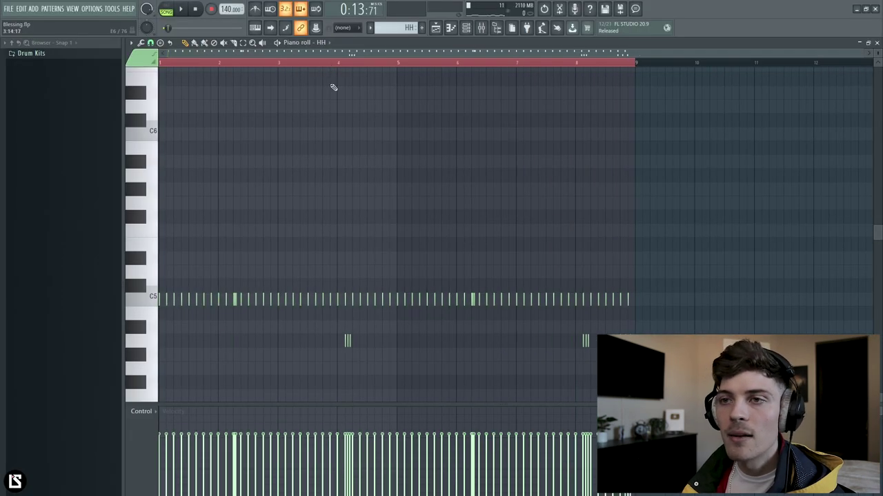
pyautogui.scroll(3, 373, 71)
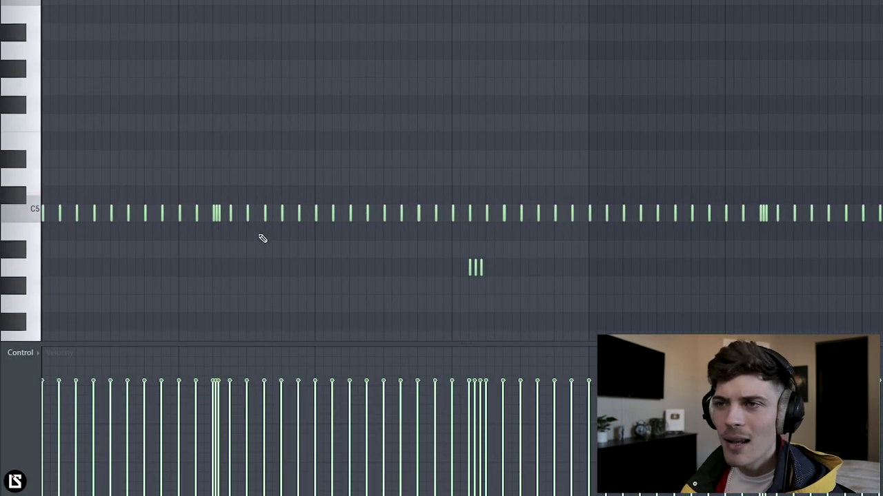
pyautogui.moveTo(443, 241); pyautogui.dragTo(539, 311)
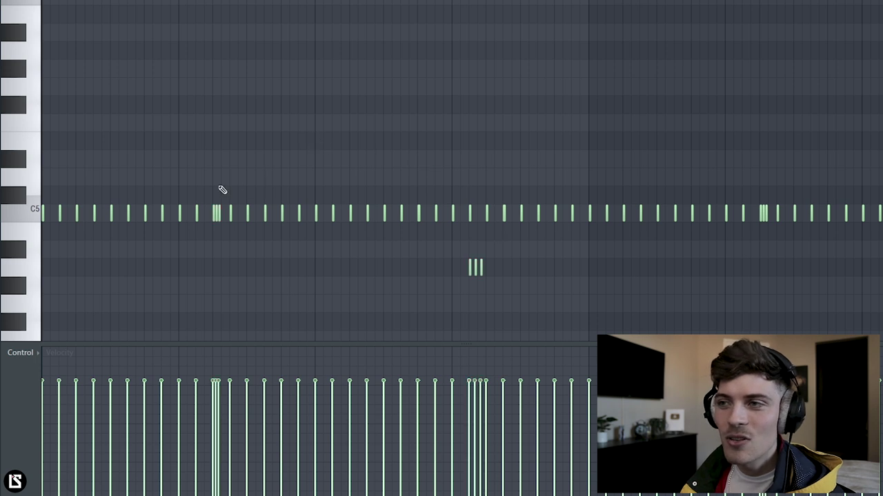
pyautogui.press('space')
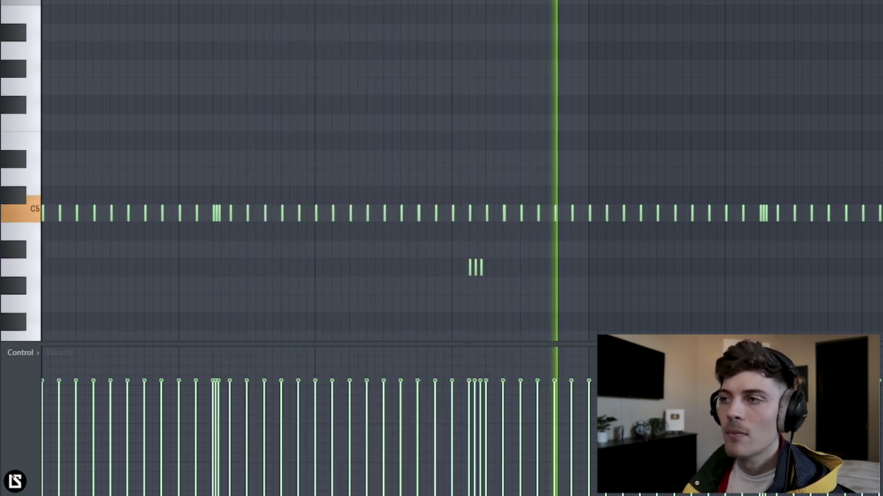
pyautogui.press('space')
# Set the HH piano roll's snap to 1/4 step and examine the three-note C5 roll in bar 2.
pyautogui.scroll(5, 175, 148)
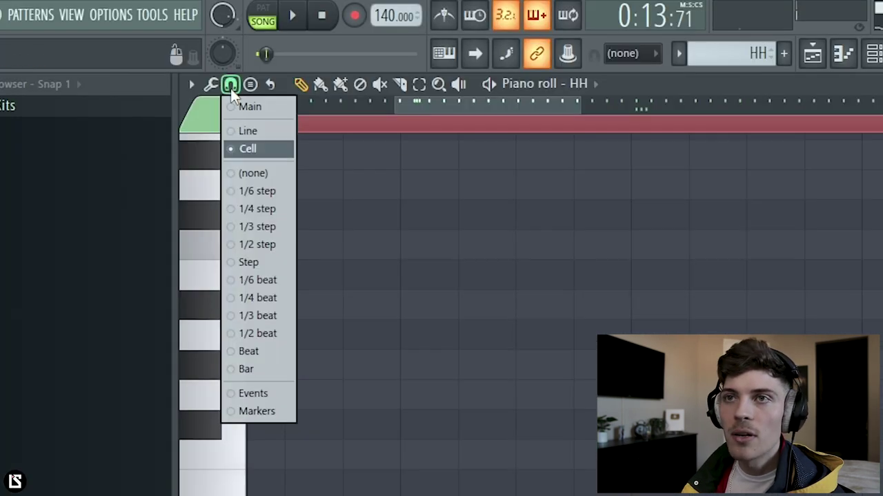
pyautogui.click(273, 208)
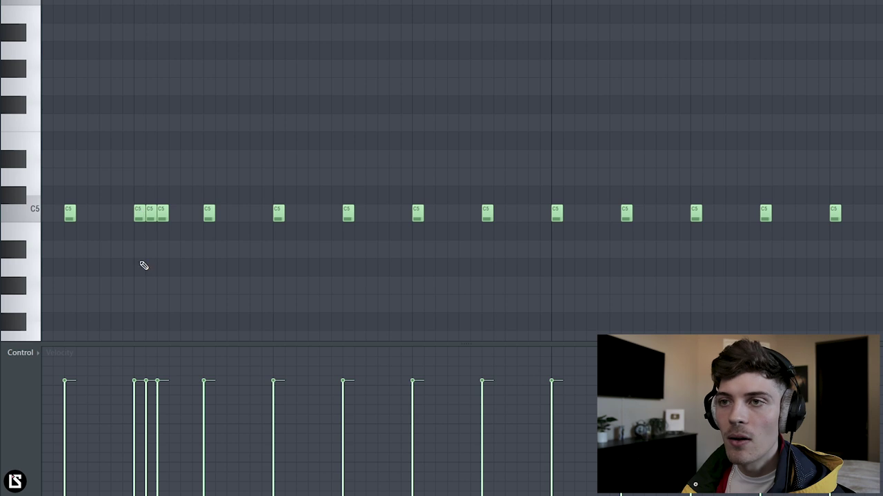
pyautogui.click(139, 232)
pyautogui.click(152, 232)
pyautogui.click(163, 233)
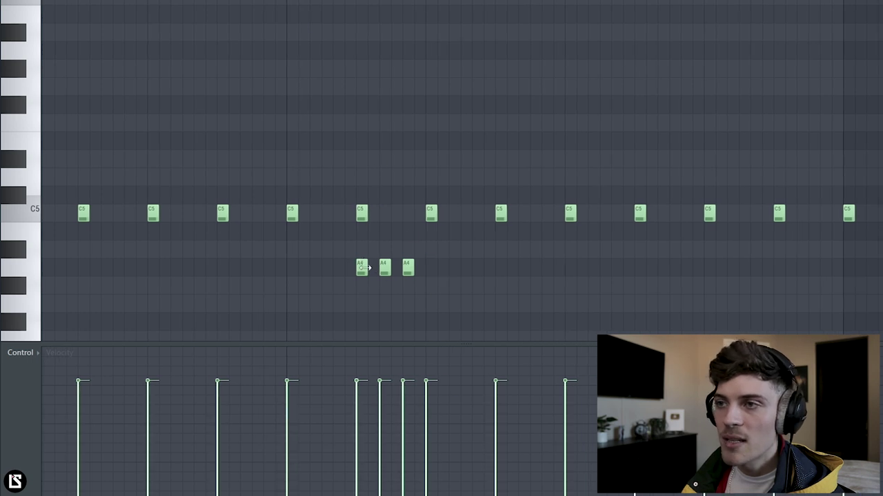
# Examine the spacing of the three-note A4 roll in bar 4 and the closing A4 roll in bar 8.
pyautogui.moveTo(296, 143); pyautogui.dragTo(420, 308)
pyautogui.keyDown('ctrl'); pyautogui.click(444, 304); pyautogui.keyUp('ctrl')
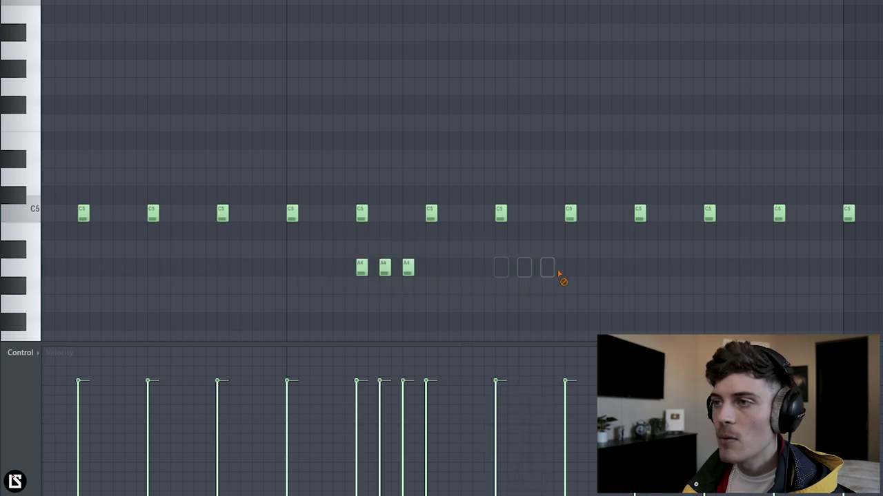
pyautogui.scroll(-10, 350, 276)
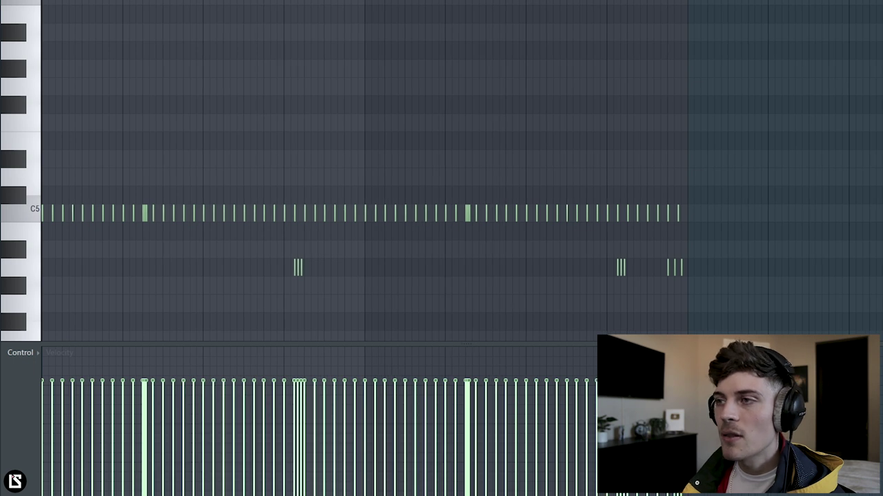
pyautogui.scroll(5, 616, 255)
pyautogui.moveTo(754, 260); pyautogui.dragTo(835, 278)
pyautogui.rightClick(844, 173)
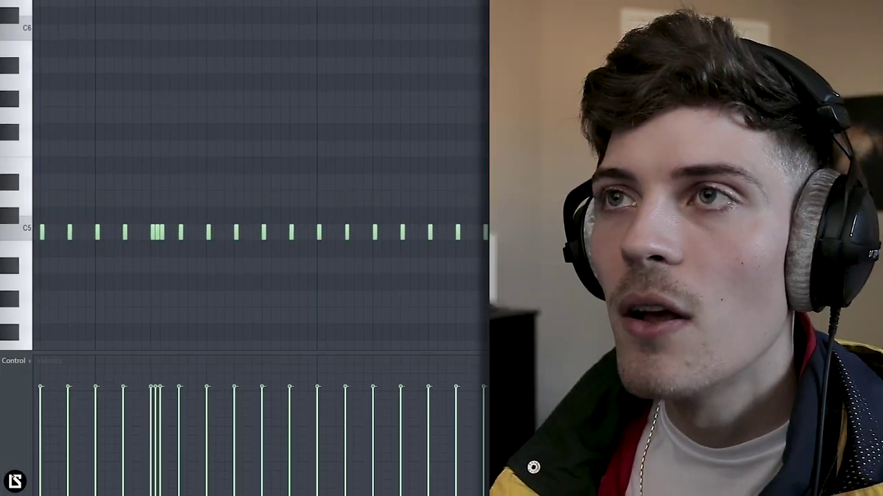
# Select the HH pattern's three-note C5 and A4 rolls to highlight them among the regular hats.
pyautogui.moveTo(131, 209); pyautogui.dragTo(148, 253)
pyautogui.keyDown('ctrl'); pyautogui.click(153, 256); pyautogui.keyUp('ctrl')
pyautogui.moveTo(448, 276); pyautogui.dragTo(496, 289)
pyautogui.hotkey('ctrl', 'd')
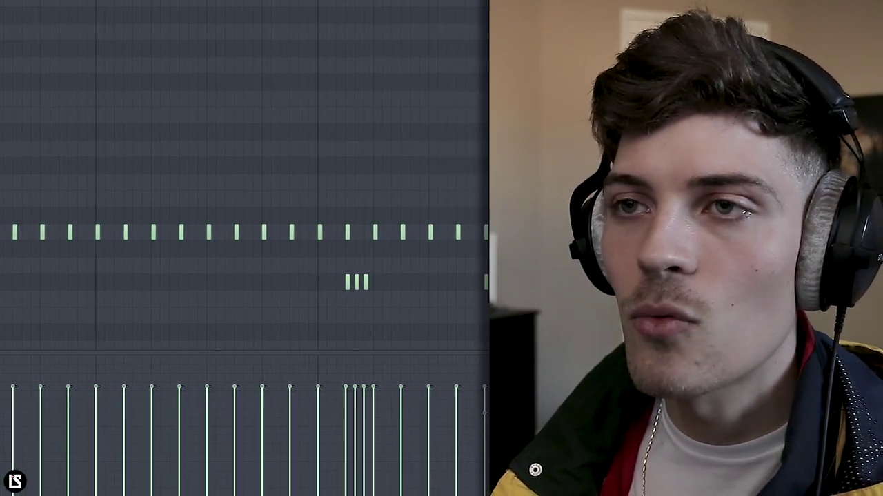
pyautogui.moveTo(260, 256); pyautogui.dragTo(356, 296)
pyautogui.moveTo(380, 256); pyautogui.dragTo(442, 290)
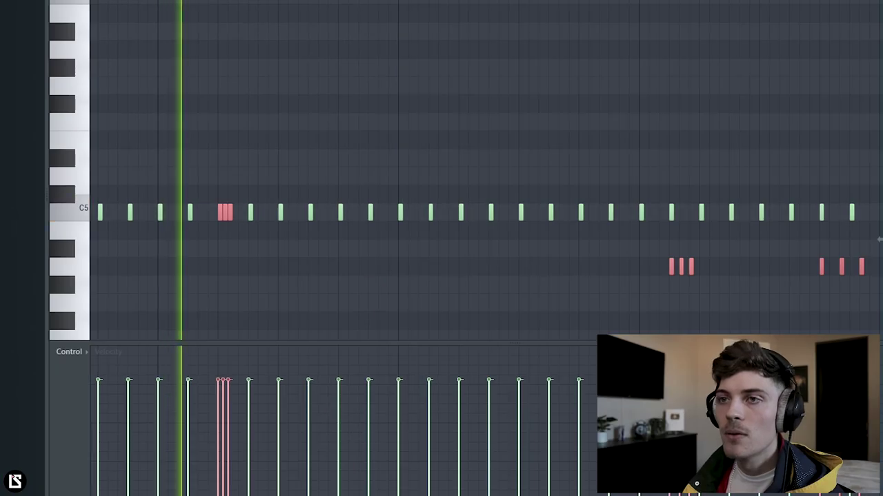
# Follow the HH pattern's playback through the highlighted rolls and inspect the velocities of the closing A4 notes.
pyautogui.scroll(3, 836, 239)
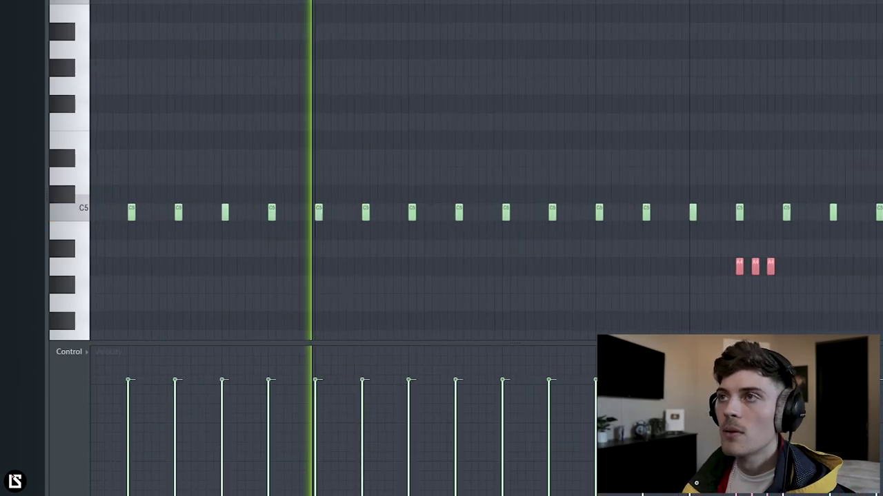
pyautogui.hscroll(6, 485, 172)
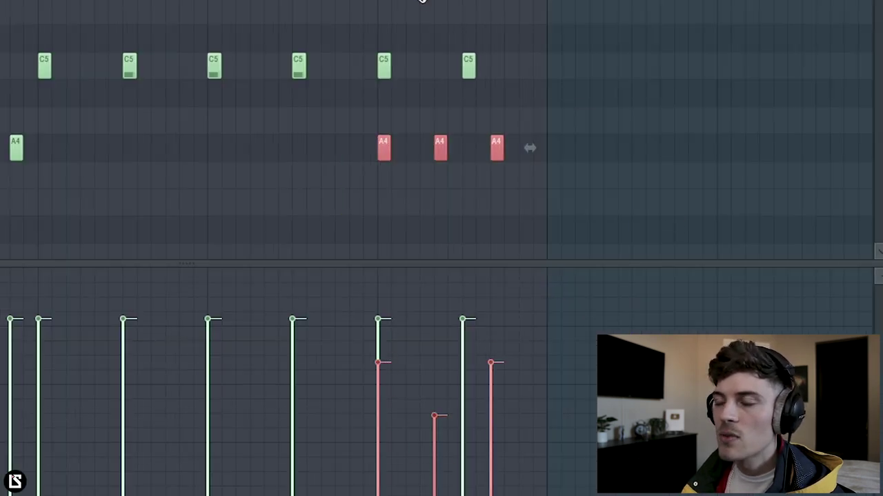
pyautogui.scroll(-6, 276, 138)
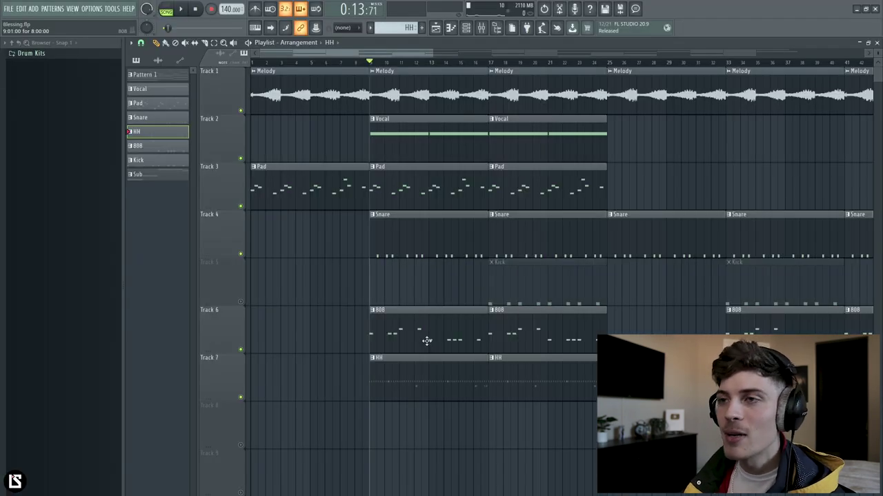
# Open the 808 pattern's notes in the piano roll and review them across the eight bars.
pyautogui.doubleClick(427, 340)
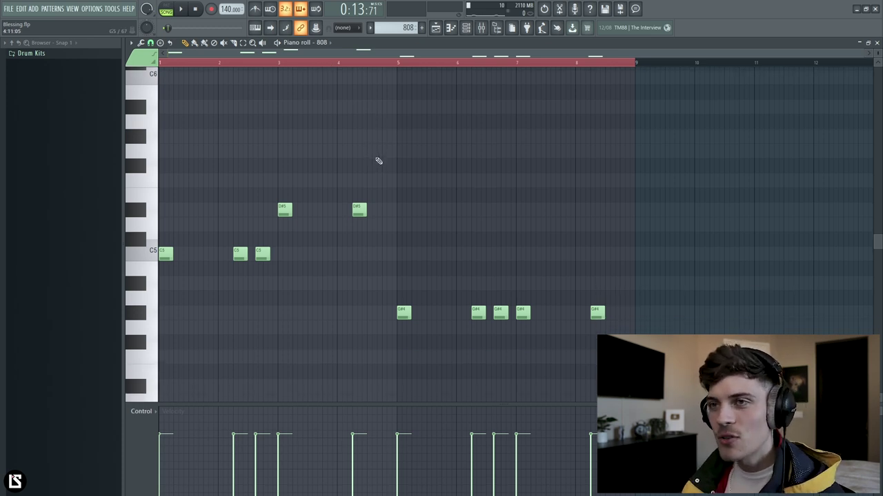
pyautogui.scroll(1, 398, 65)
pyautogui.moveTo(418, 56); pyautogui.dragTo(289, 62)
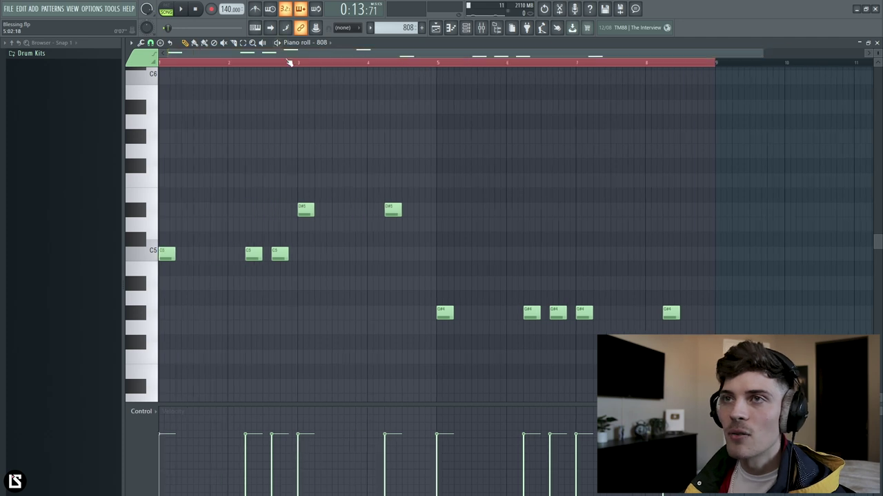
# Set the 808 piano roll's snap to Cell and play the pattern to hear its rhythm.
pyautogui.click(158, 53)
pyautogui.click(151, 44)
pyautogui.click(163, 74)
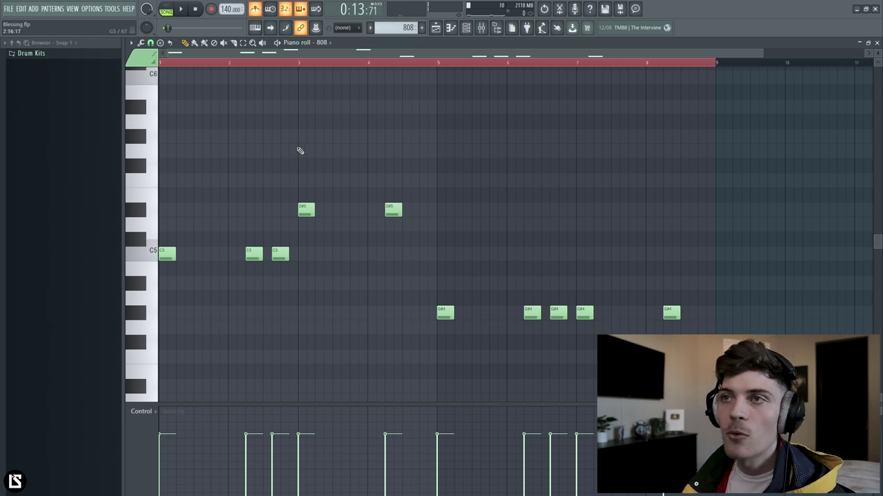
pyautogui.press('space')
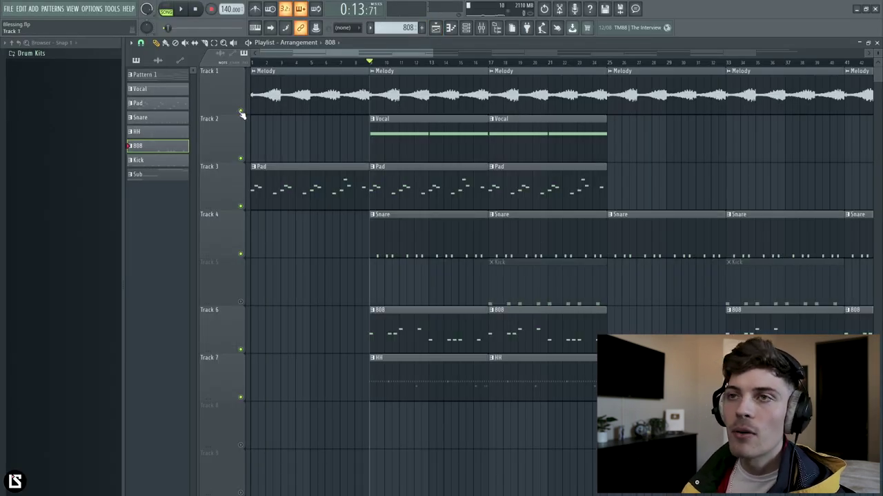
# Mute the Melody, Vocal and Pad tracks so only the drums and 808 are heard.
pyautogui.click(240, 111)
pyautogui.click(240, 158)
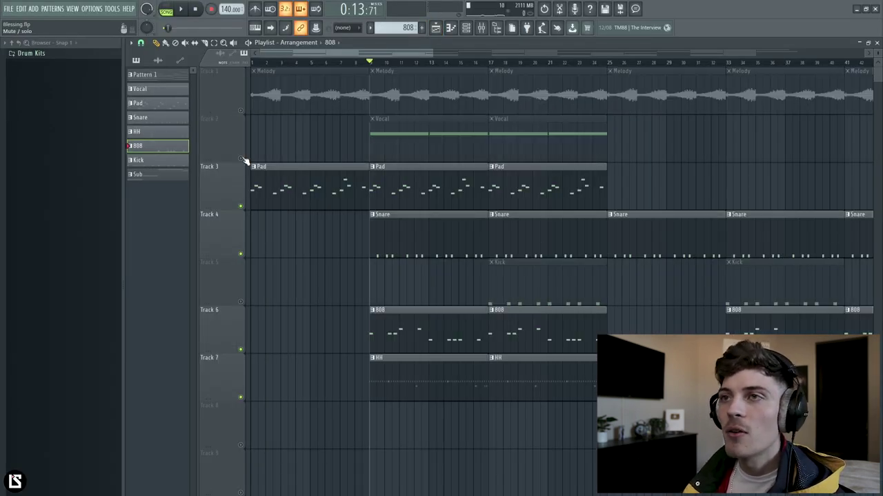
pyautogui.click(240, 206)
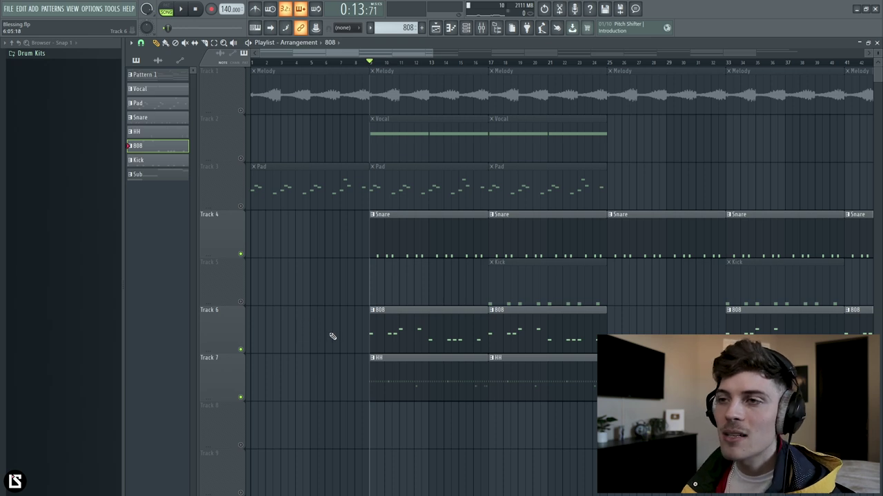
# Open the 808 pattern in the piano roll and highlight the pair of C5 notes in bar 2.
pyautogui.doubleClick(420, 328)
pyautogui.scroll(-5, 308, 68)
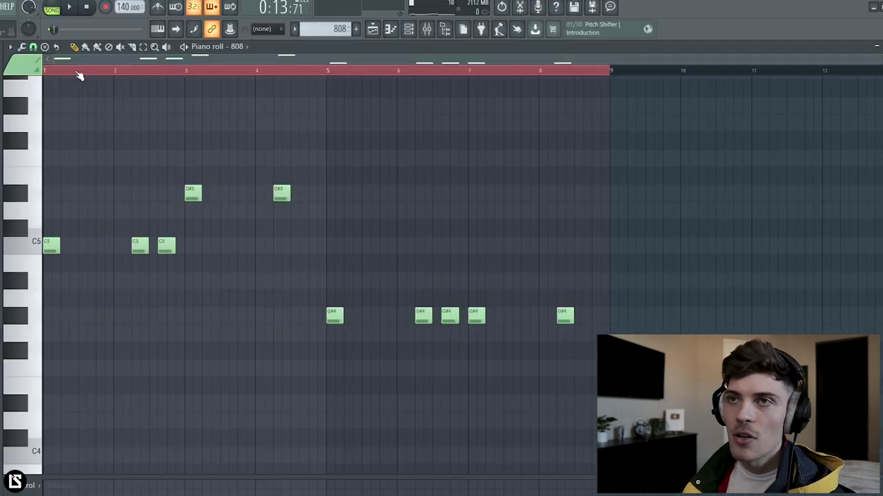
pyautogui.scroll(4, 191, 67)
pyautogui.hscroll(-2, 322, 205)
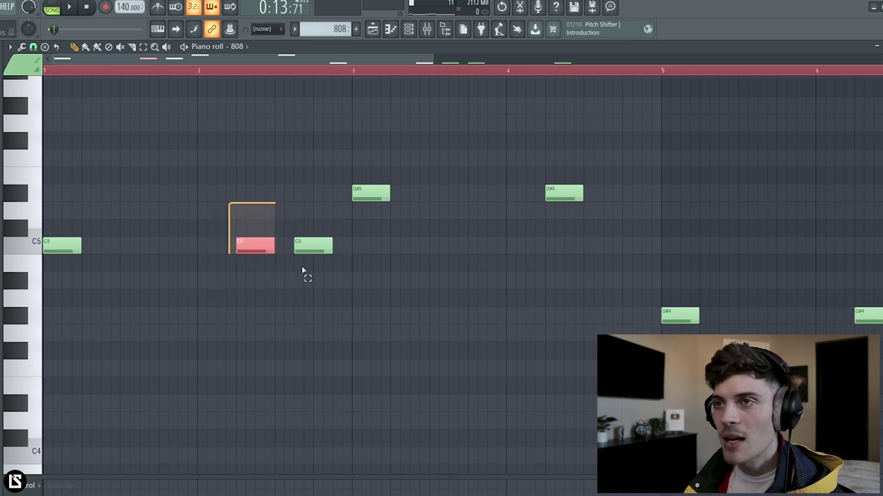
pyautogui.moveTo(302, 271); pyautogui.dragTo(333, 294)
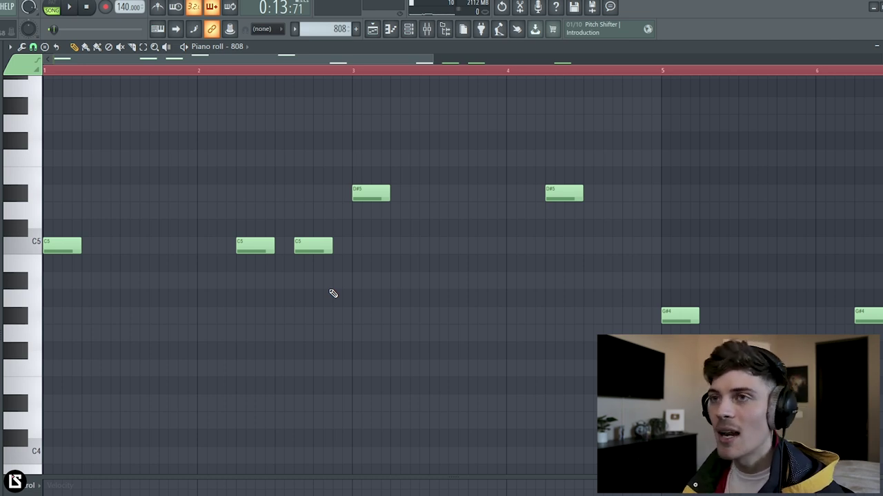
# Play the 808 pattern with the drums and follow its notes to the end of bar 8.
pyautogui.press('space')
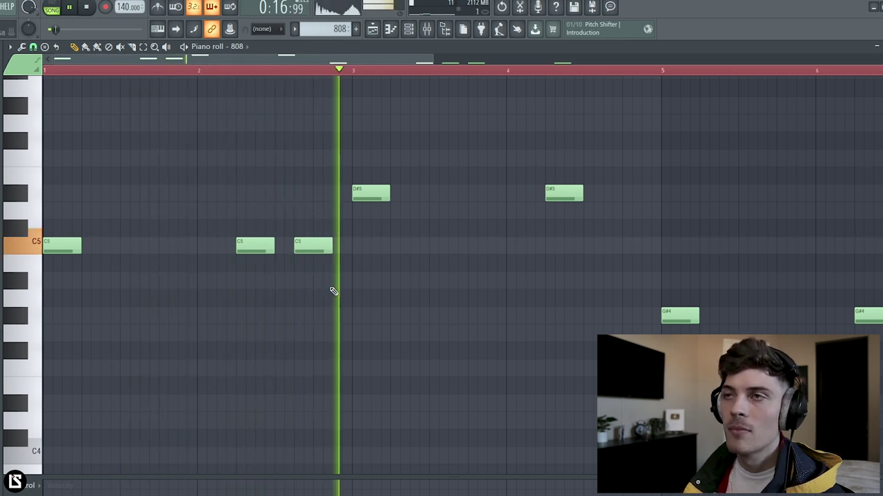
pyautogui.scroll(-3, 318, 73)
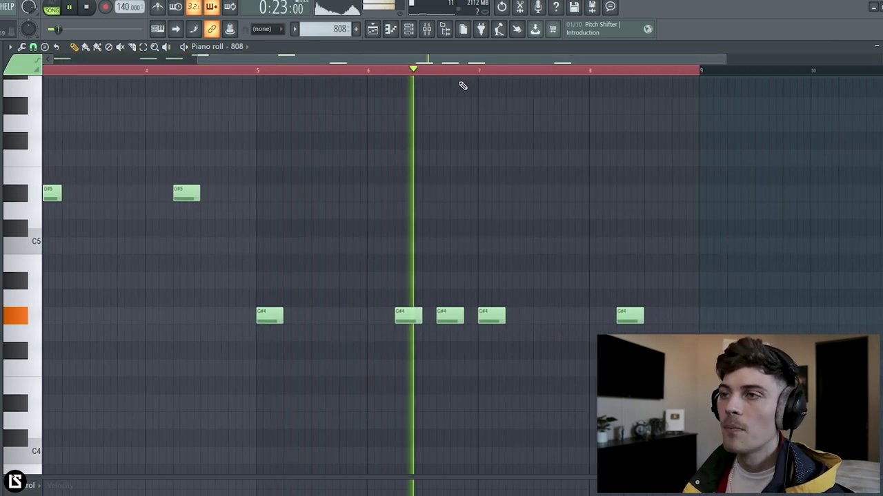
pyautogui.scroll(-2, 378, 72)
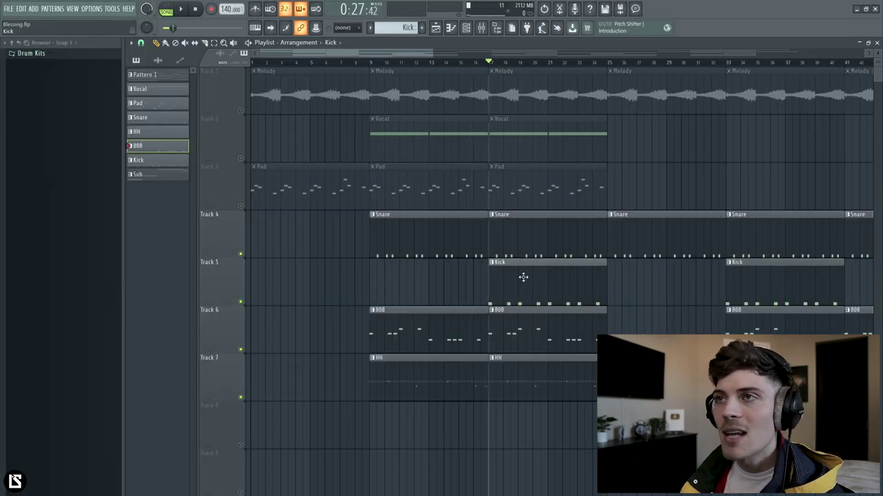
# Open the Kick pattern from bar 17 in the piano roll, highlight its first four C5 notes and play it.
pyautogui.doubleClick(522, 276)
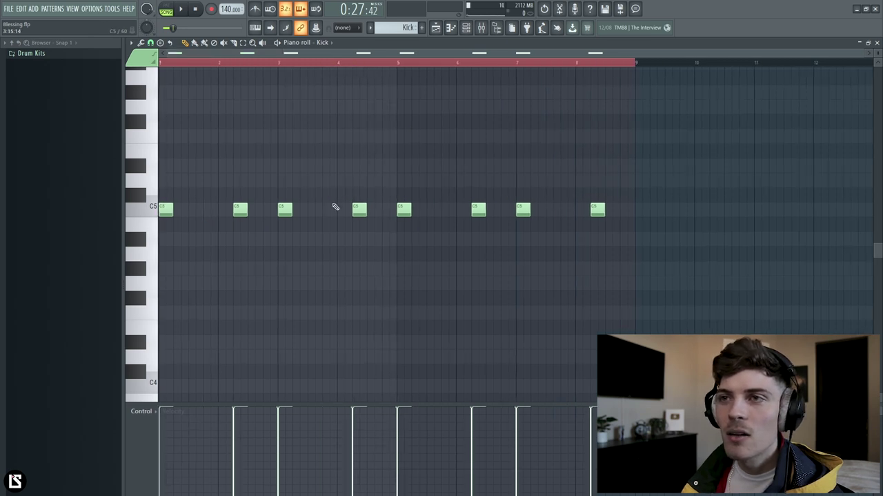
pyautogui.moveTo(377, 173); pyautogui.dragTo(158, 292)
pyautogui.click(247, 325)
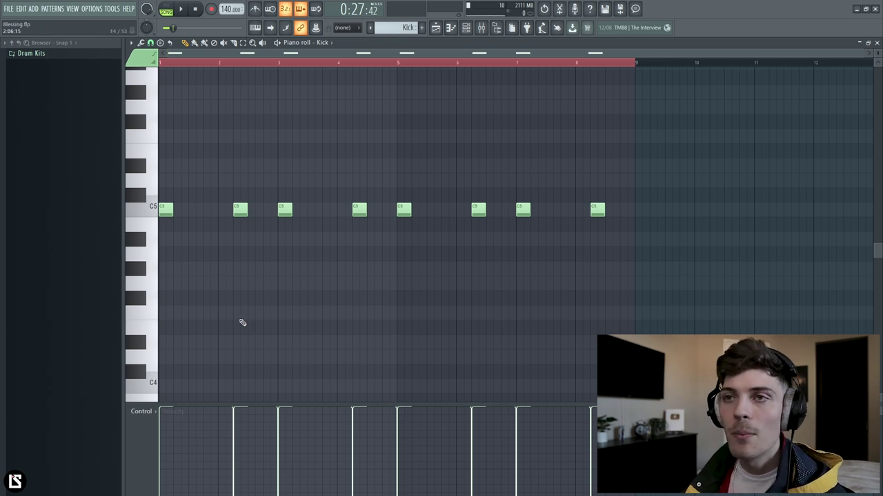
pyautogui.press('space')
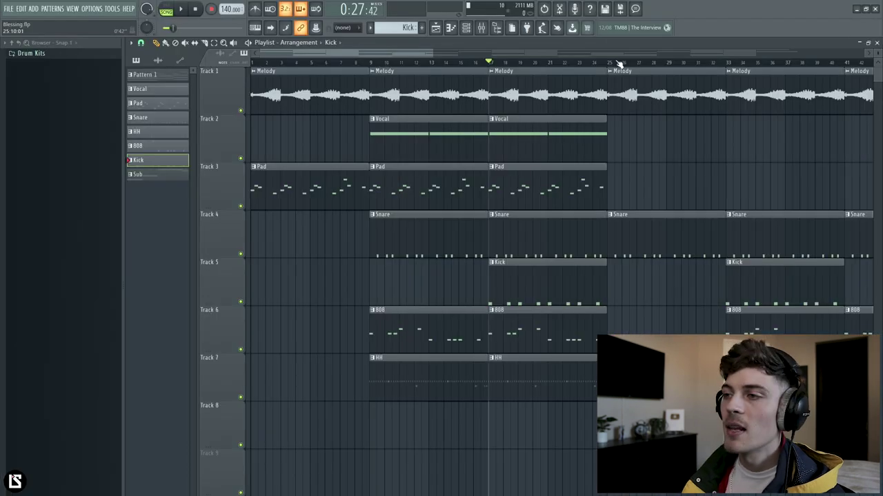
# Open the Sub pattern placed at bar 25 on Track 8 in the piano roll to review its long notes.
pyautogui.scroll(4, 619, 64)
pyautogui.scroll(-4, 636, 54)
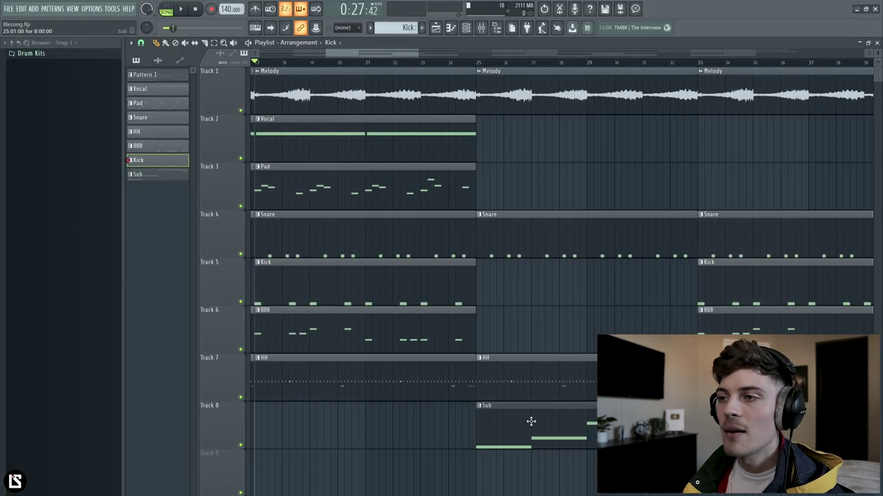
pyautogui.doubleClick(531, 421)
pyautogui.hscroll(-1, 401, 67)
pyautogui.scroll(1, 383, 110)
# Highlight the Sub pattern's two G#5 notes and the closing G5 note to examine how the bassline ends.
pyautogui.moveTo(481, 105); pyautogui.dragTo(535, 163)
pyautogui.click(536, 155)
pyautogui.moveTo(437, 99); pyautogui.dragTo(556, 149)
pyautogui.click(548, 202)
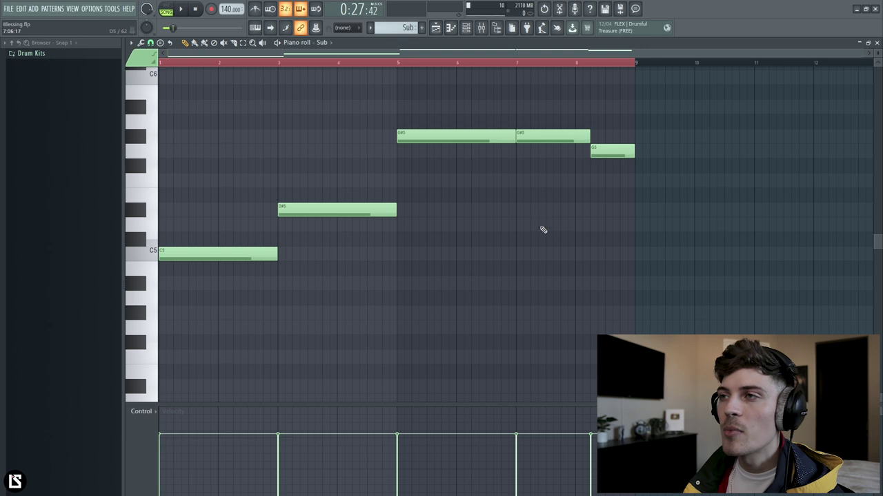
pyautogui.moveTo(561, 121); pyautogui.dragTo(617, 200)
pyautogui.click(617, 199)
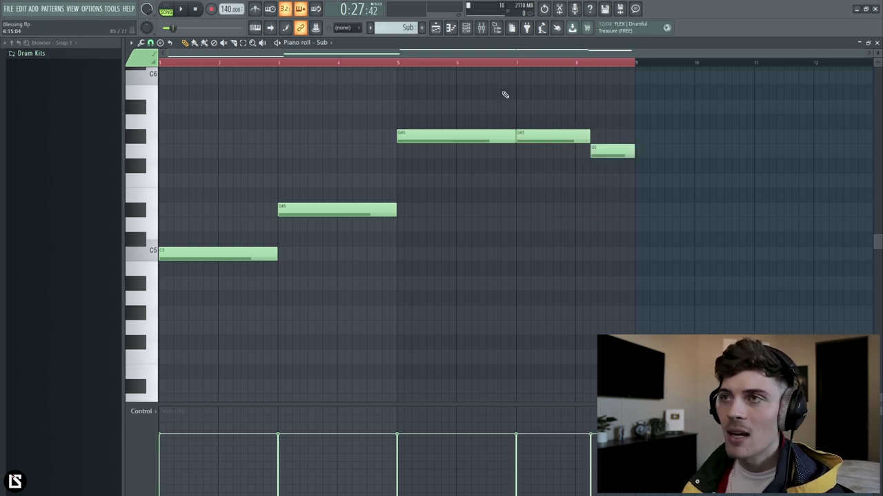
# Return to the playlist and point out the bar 25 section by marking its Snare, HH and Sub clips.
pyautogui.click(450, 27)
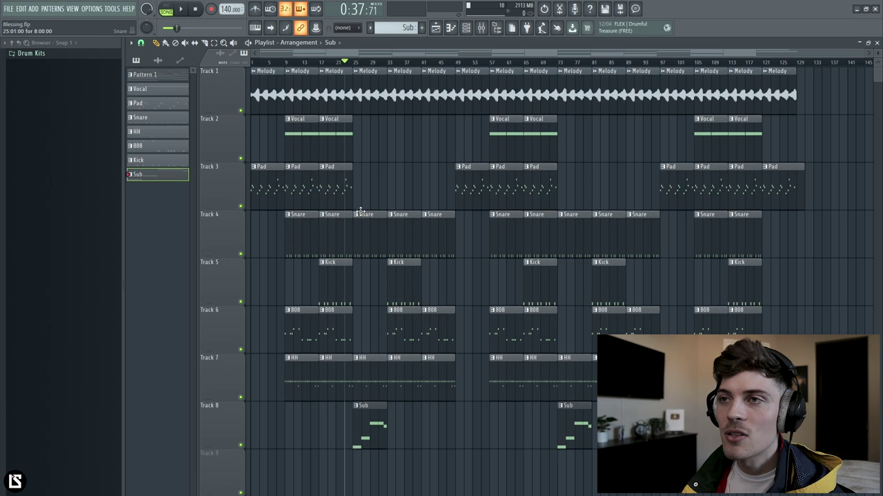
pyautogui.moveTo(364, 208); pyautogui.dragTo(374, 422)
pyautogui.keyDown('ctrl'); pyautogui.click(374, 484); pyautogui.keyUp('ctrl')
pyautogui.keyDown('ctrl'); pyautogui.click(376, 160); pyautogui.keyUp('ctrl')
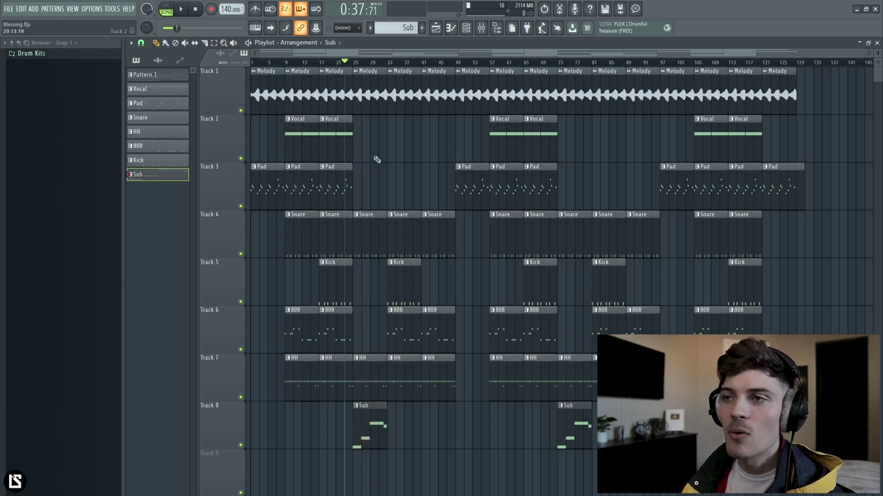
# Save the project and reset the playback position to the start of the arrangement.
pyautogui.scroll(3, 388, 63)
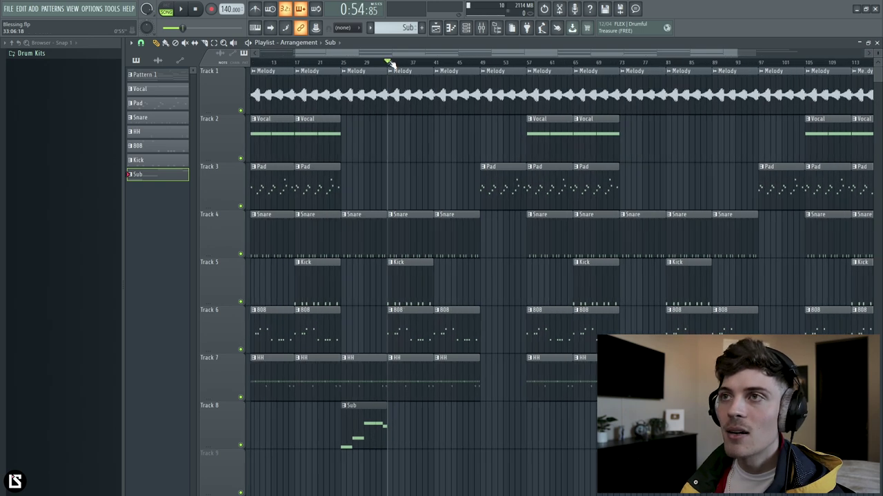
pyautogui.scroll(-2, 505, 138)
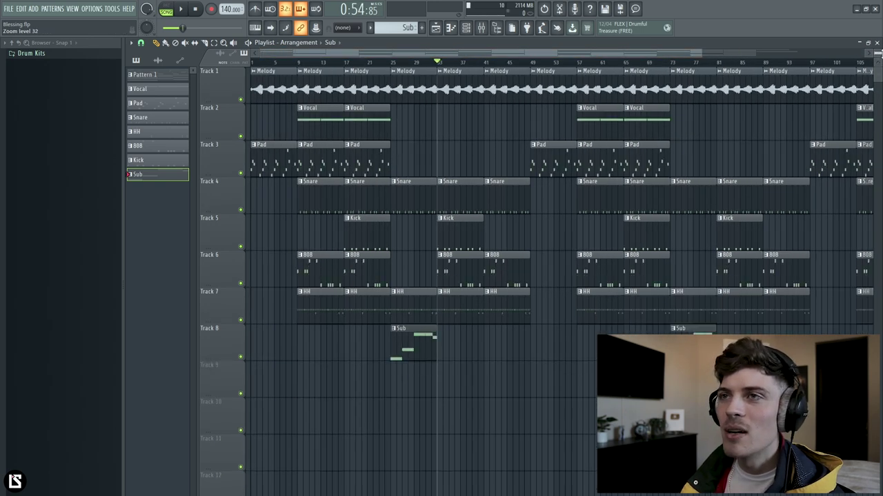
pyautogui.hotkey('ctrl', 's')
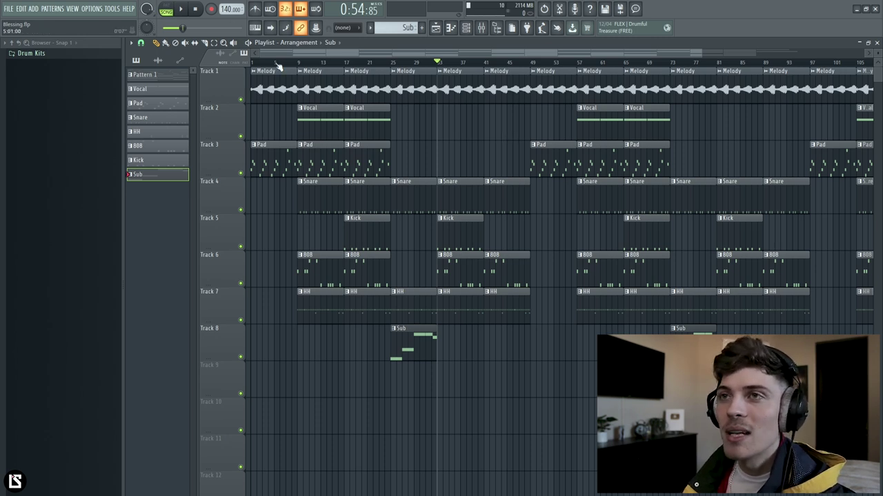
pyautogui.click(196, 10)
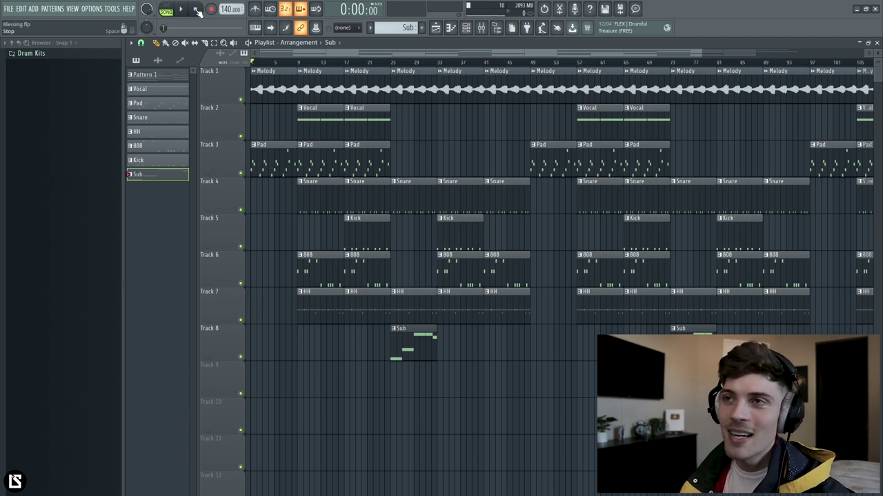